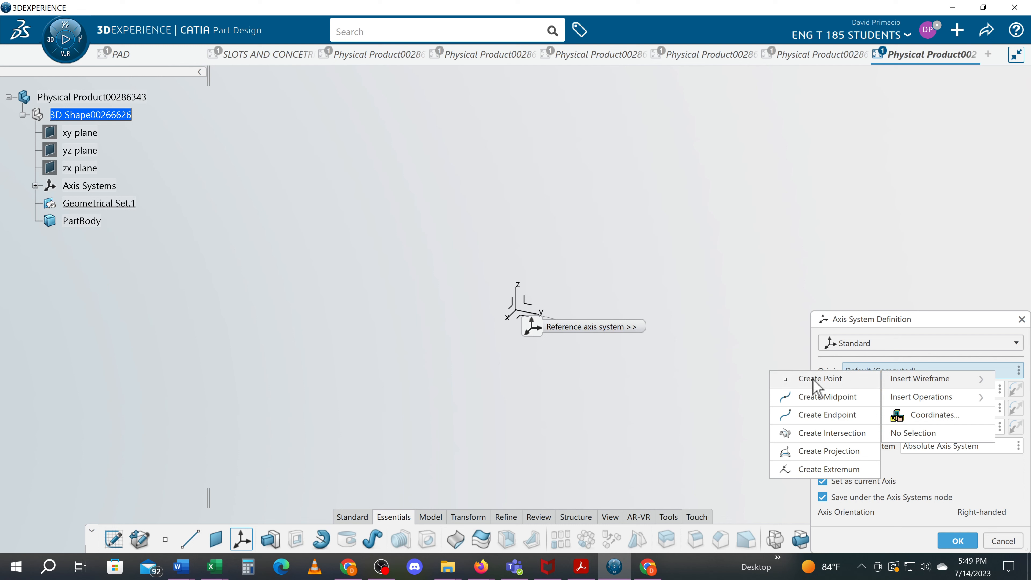
# Create the new axis system with its origin at a coordinate point X 9 in, Y 4 in, Z 6 in.
pyautogui.click(814, 380)
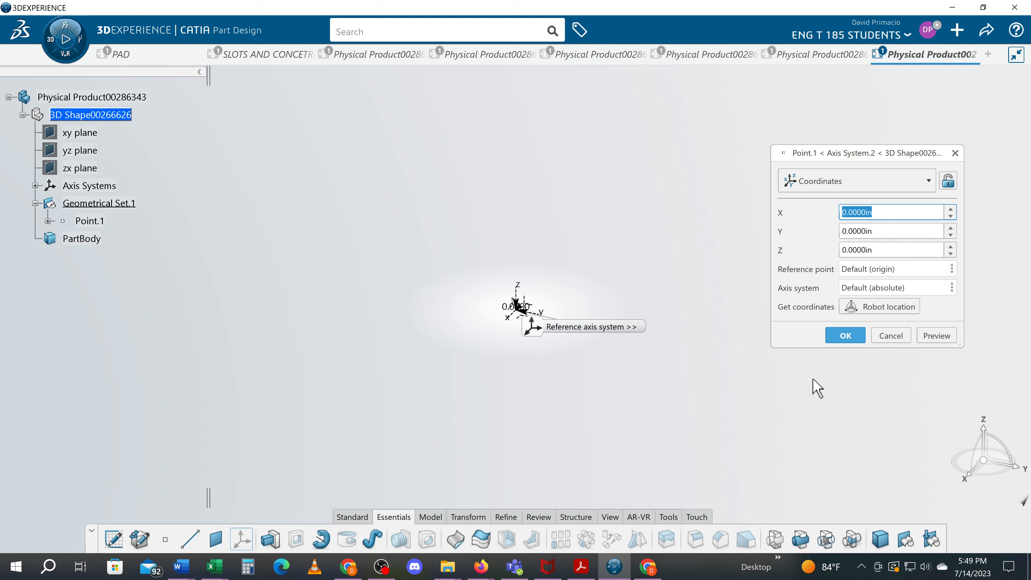
pyautogui.write('9')
pyautogui.click(943, 337)
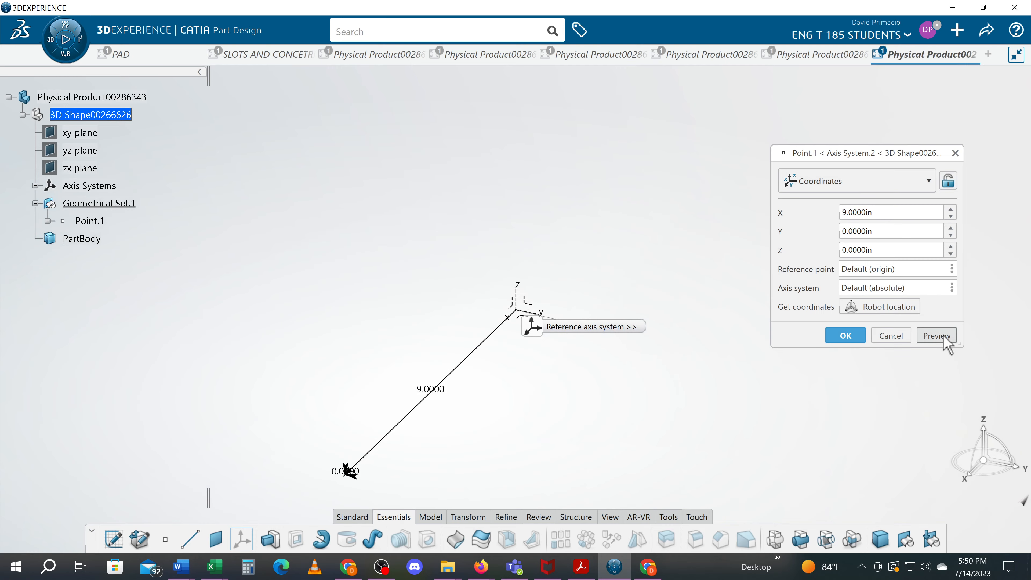
pyautogui.doubleClick(899, 230)
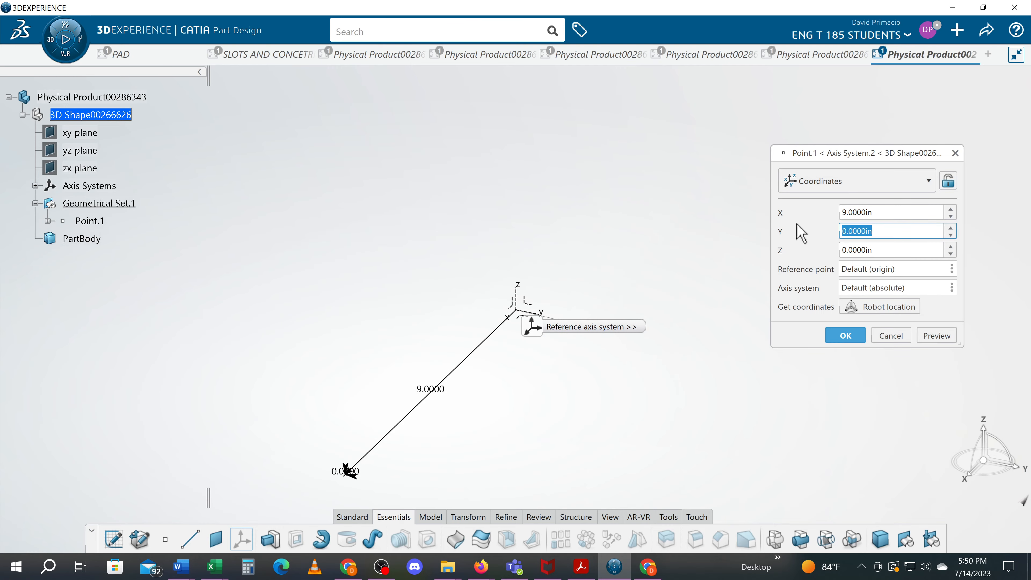
pyautogui.write('4')
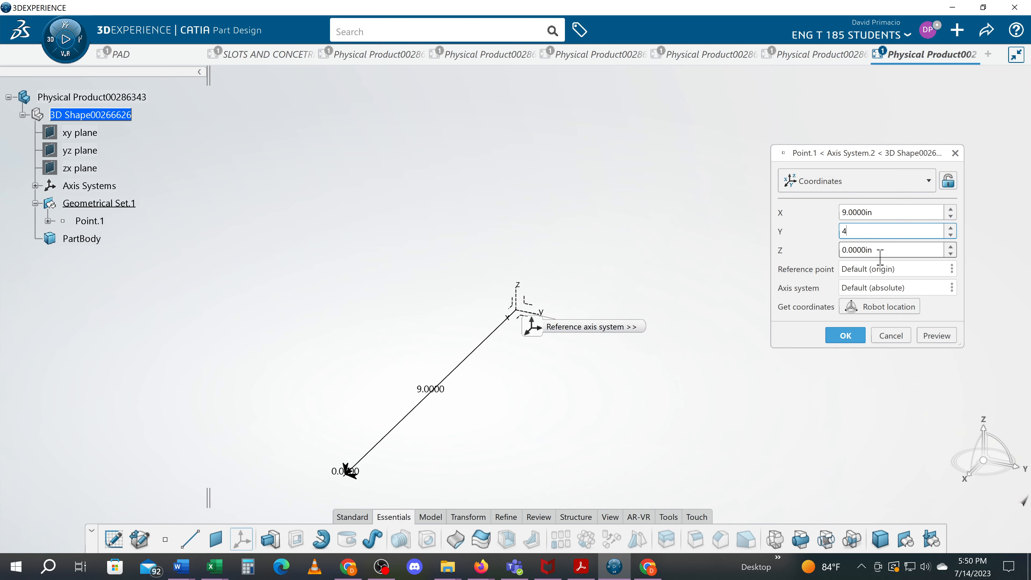
pyautogui.click(896, 251)
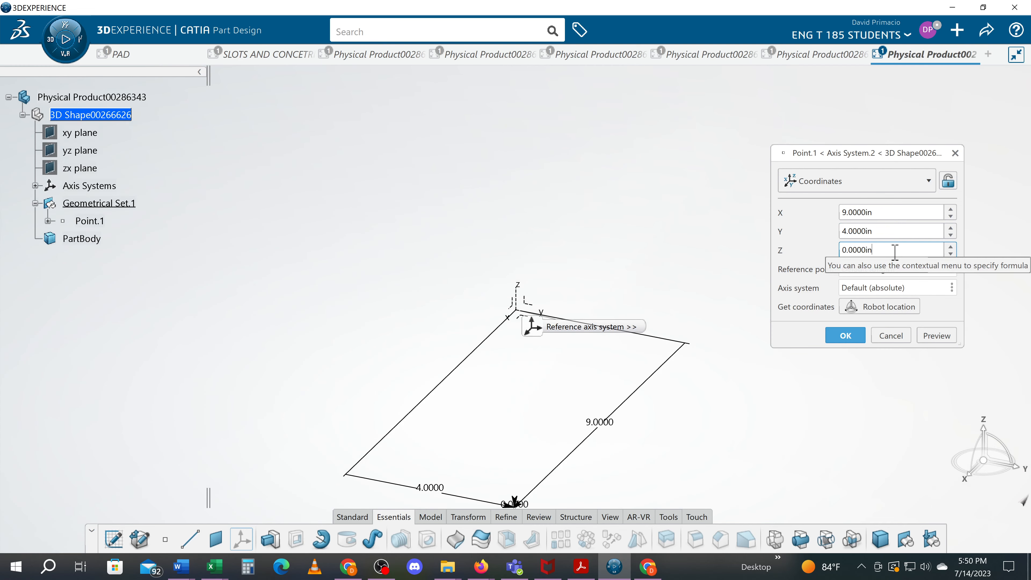
pyautogui.doubleClick(895, 251)
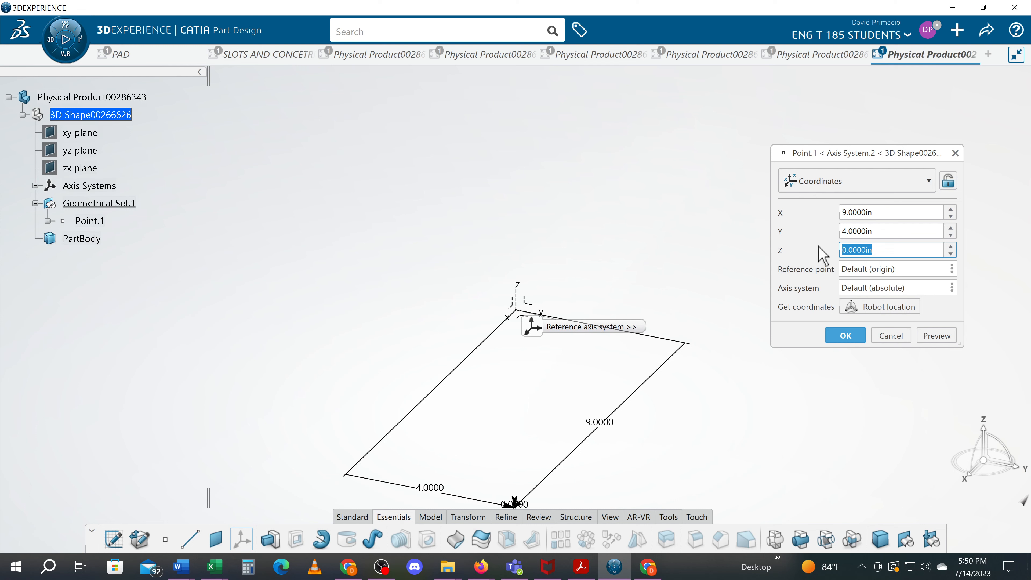
pyautogui.write('6')
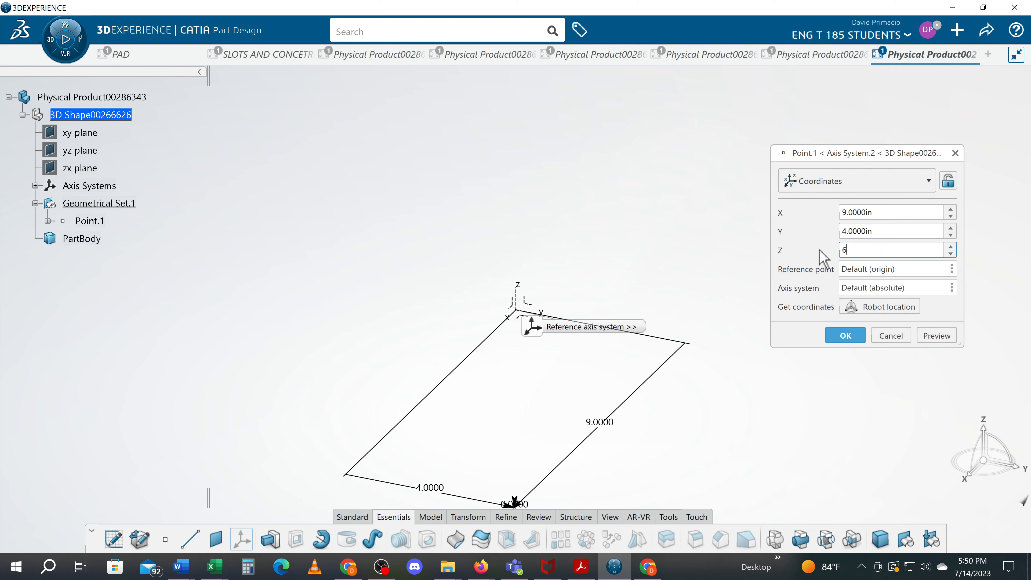
pyautogui.click(940, 337)
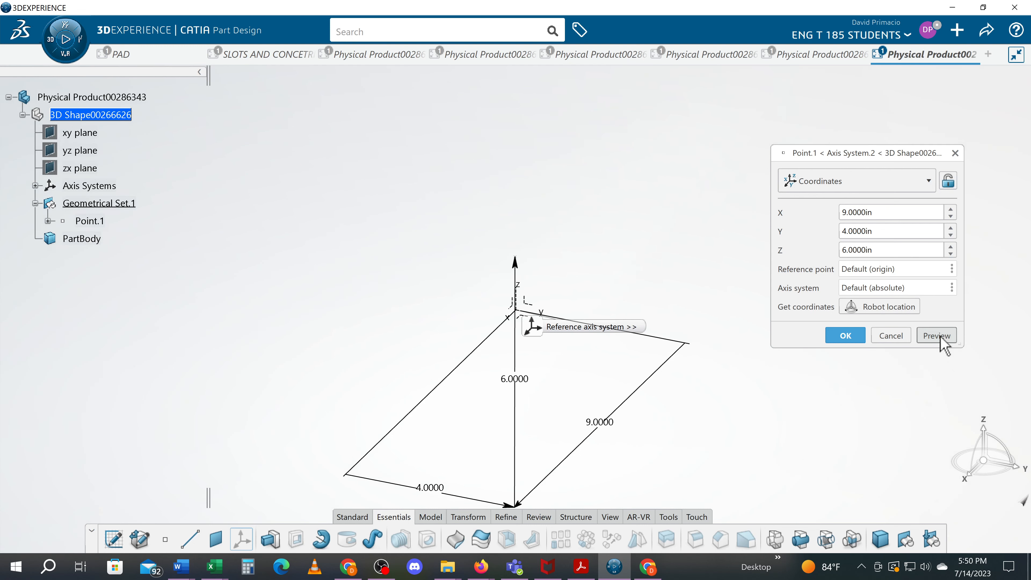
pyautogui.click(847, 335)
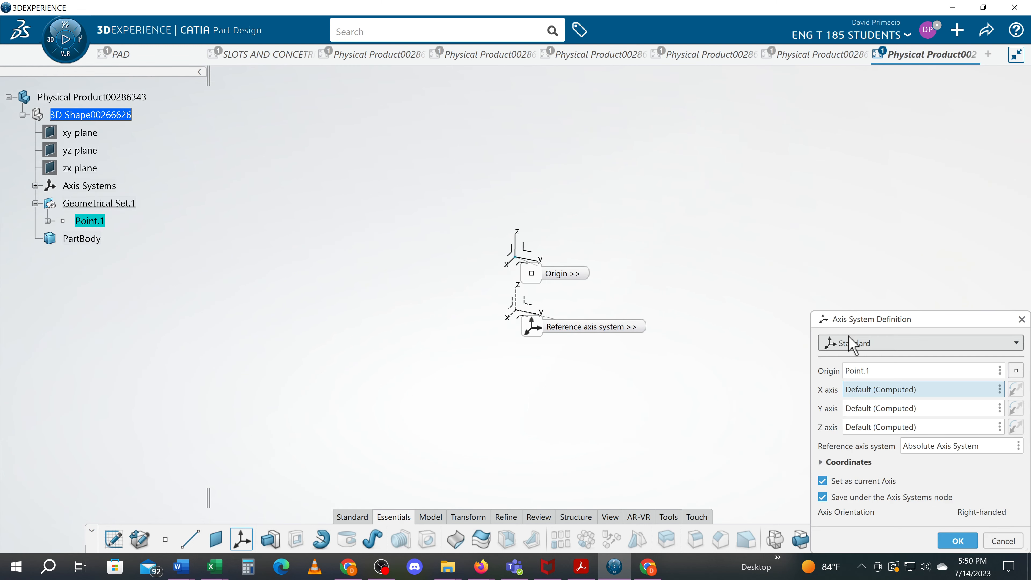
pyautogui.click(48, 220)
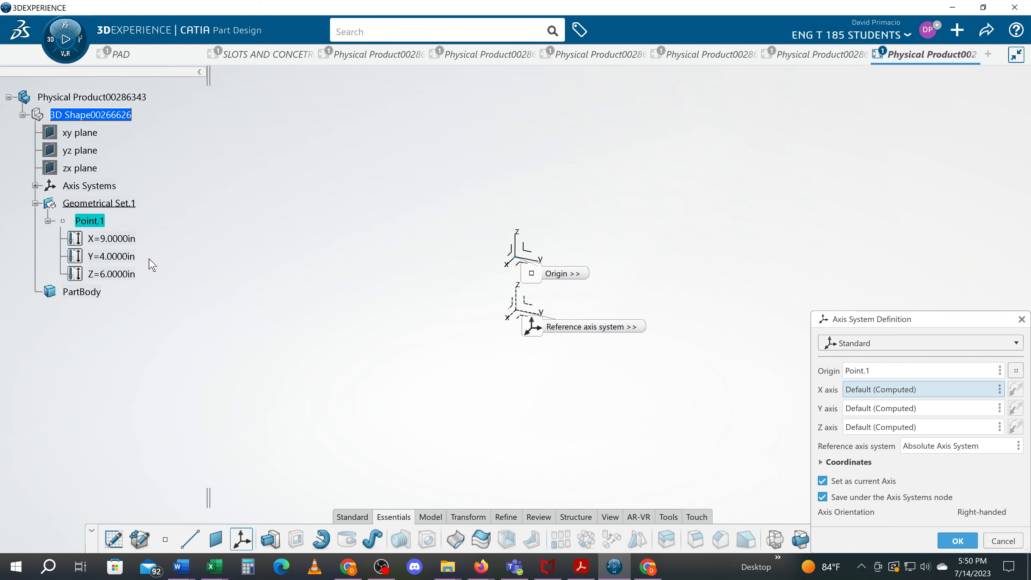
pyautogui.click(958, 541)
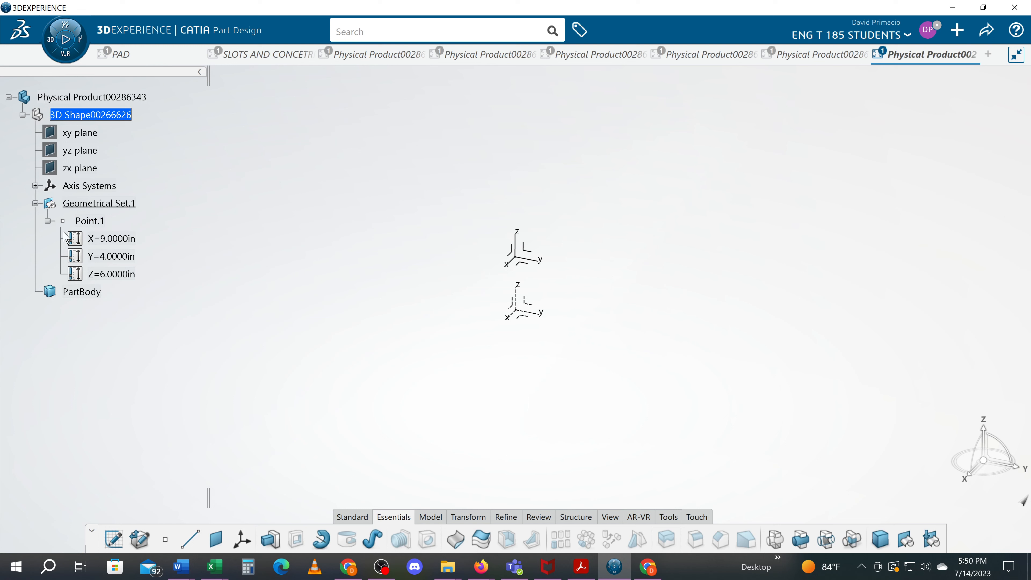
# Hide the Absolute Axis System and fit the view to the new axis system.
pyautogui.click(36, 185)
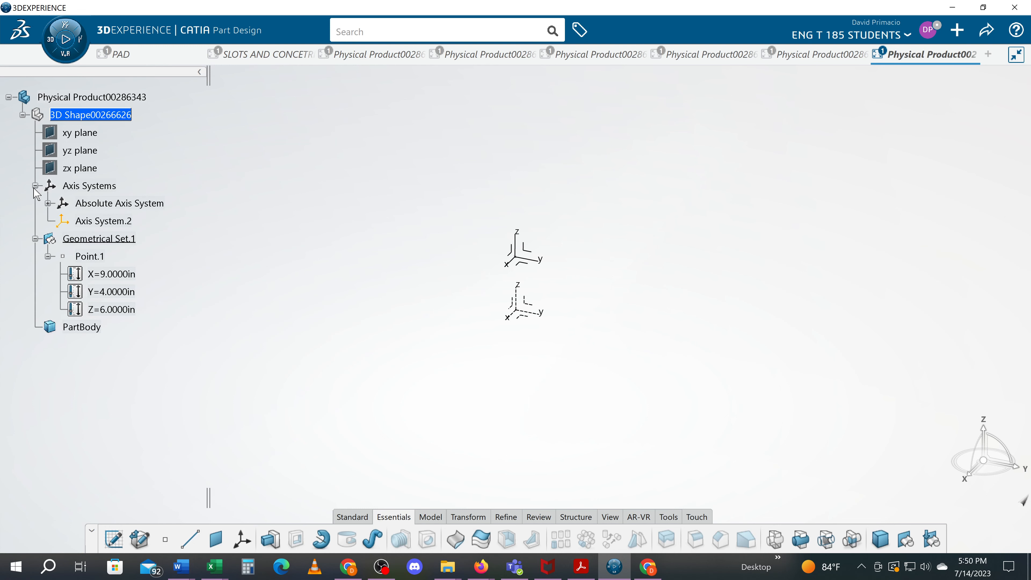
pyautogui.rightClick(116, 203)
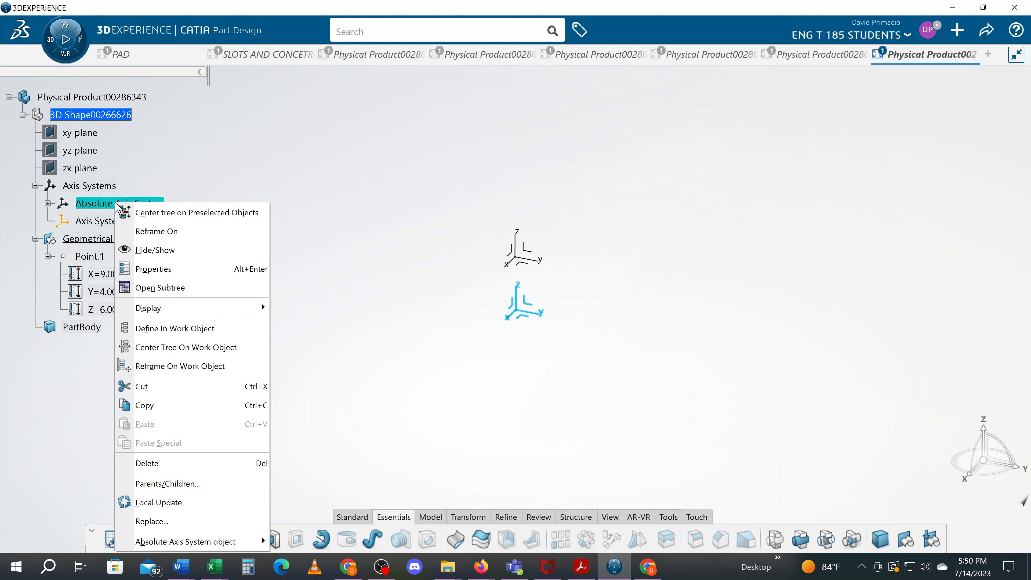
pyautogui.click(171, 254)
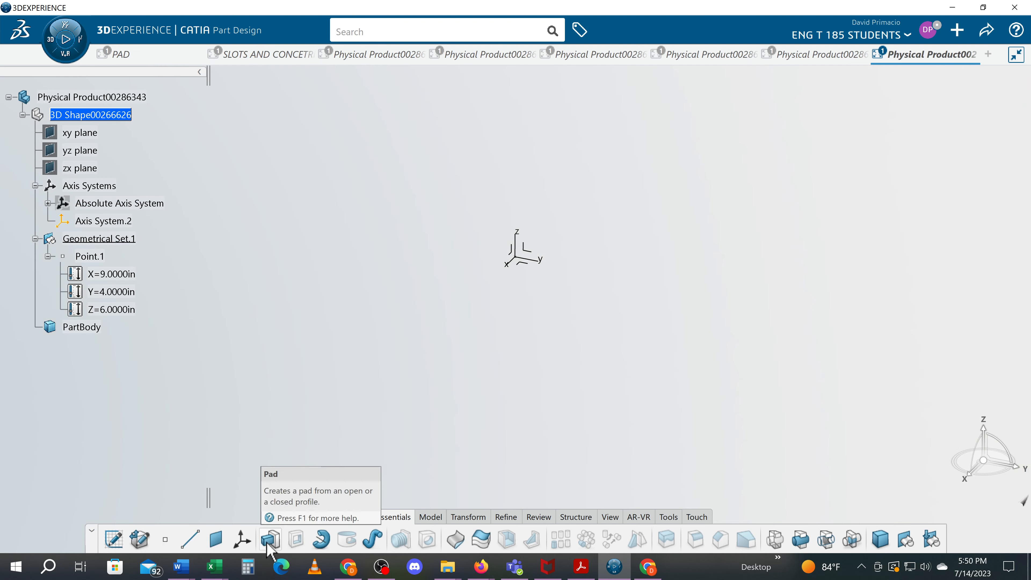
pyautogui.click(610, 519)
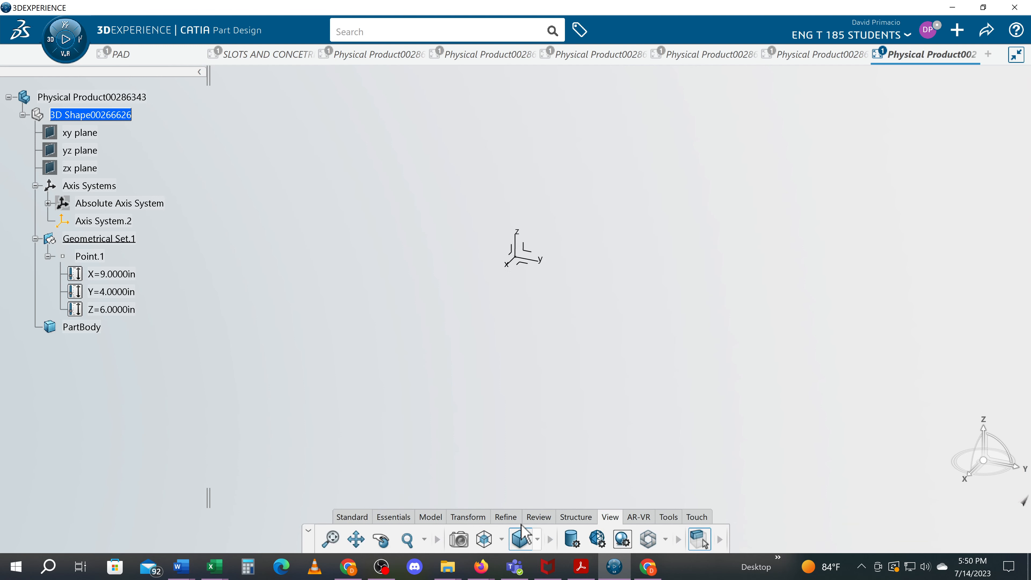
pyautogui.click(330, 539)
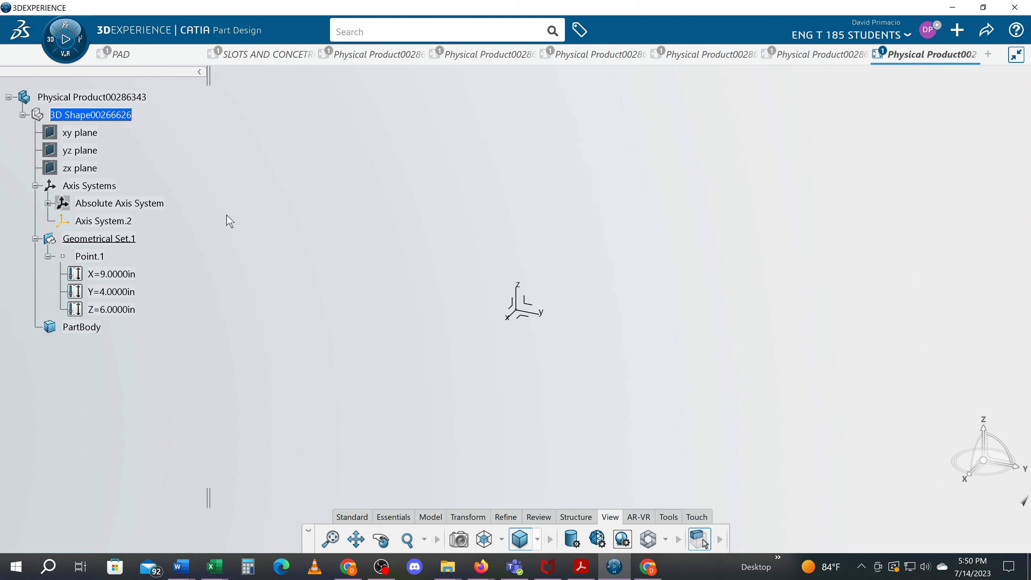
# Rename Axis System.2 as LOCAL_AXIS.
pyautogui.doubleClick(100, 220)
pyautogui.rightClick(101, 220)
pyautogui.moveTo(170, 315)
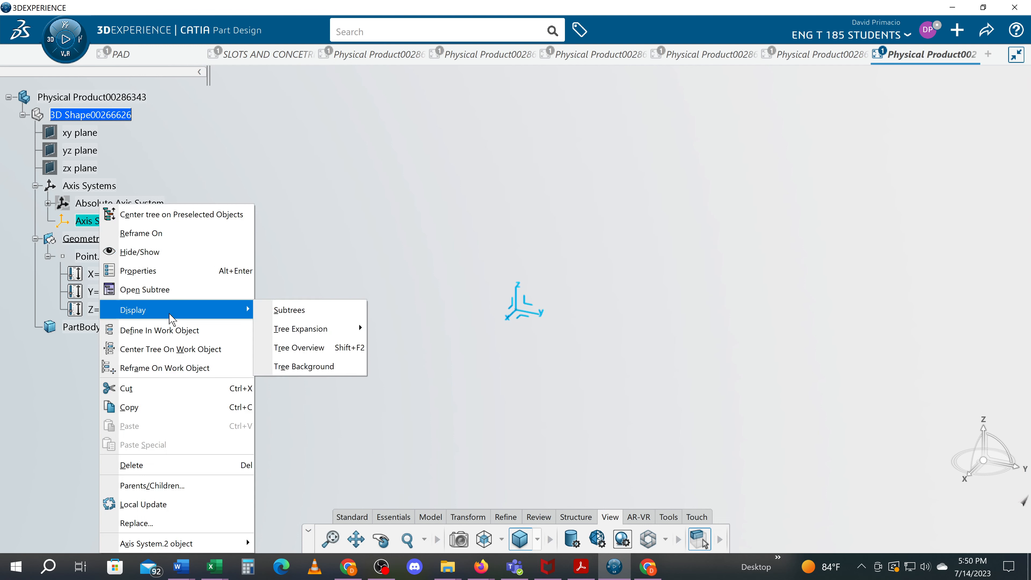
pyautogui.click(193, 272)
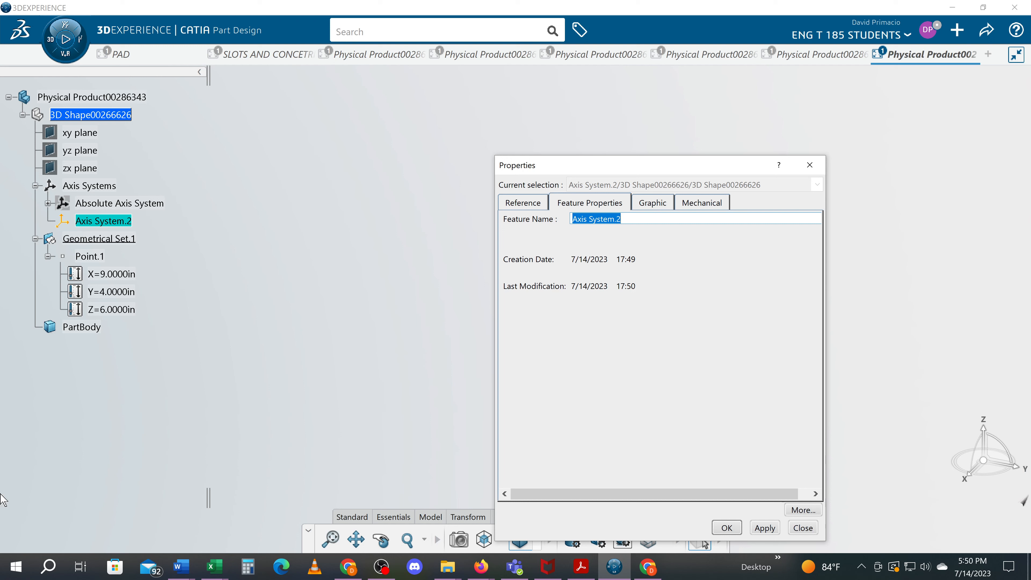
pyautogui.write('loc')
pyautogui.press('capslock')
pyautogui.press('BackSpace')
pyautogui.press('BackSpace')
pyautogui.press('BackSpace')
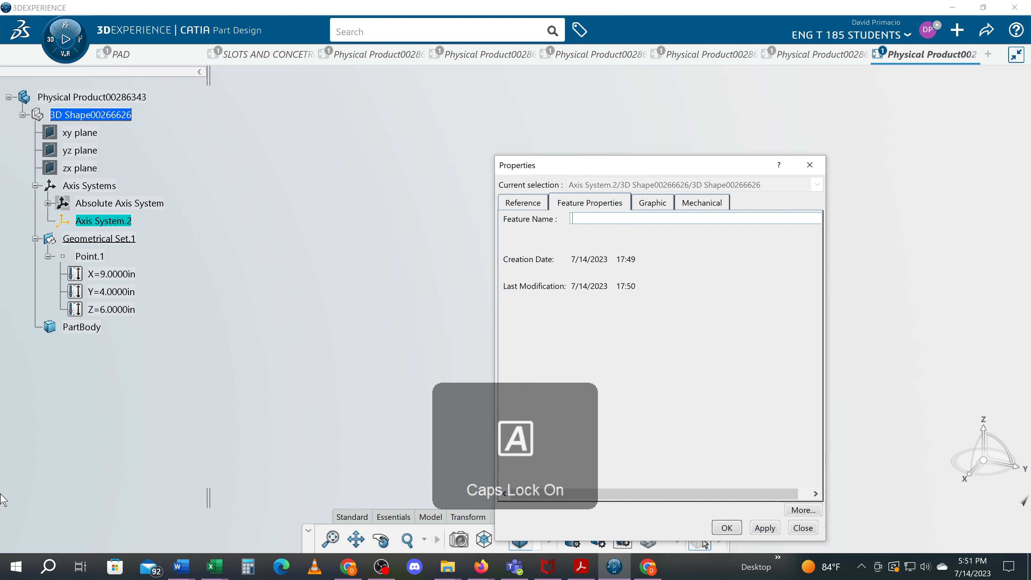
pyautogui.write('LOCAL')
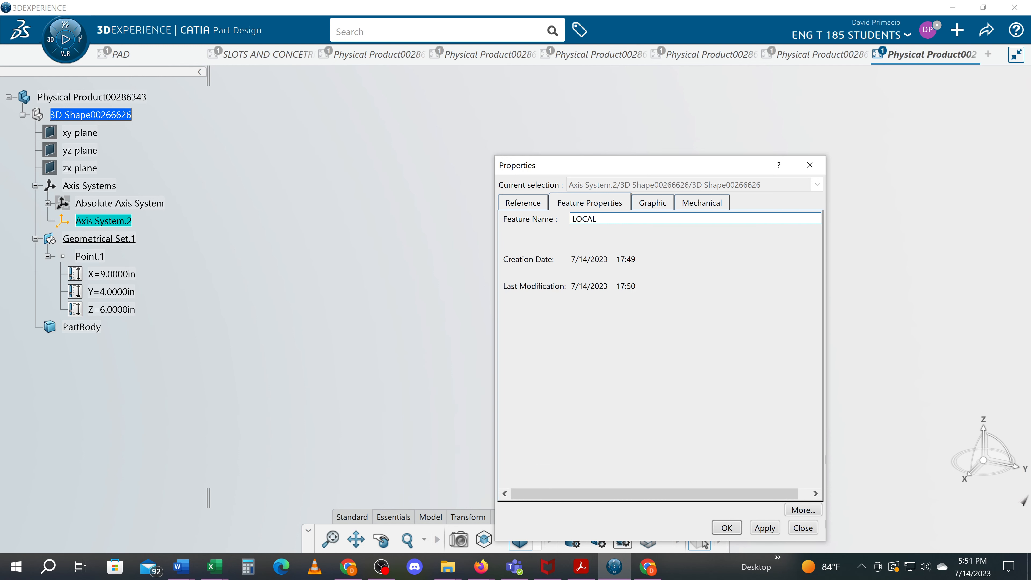
pyautogui.write('_AIX')
pyautogui.press('BackSpace')
pyautogui.press('BackSpace')
pyautogui.write('XIS')
pyautogui.press('Return')
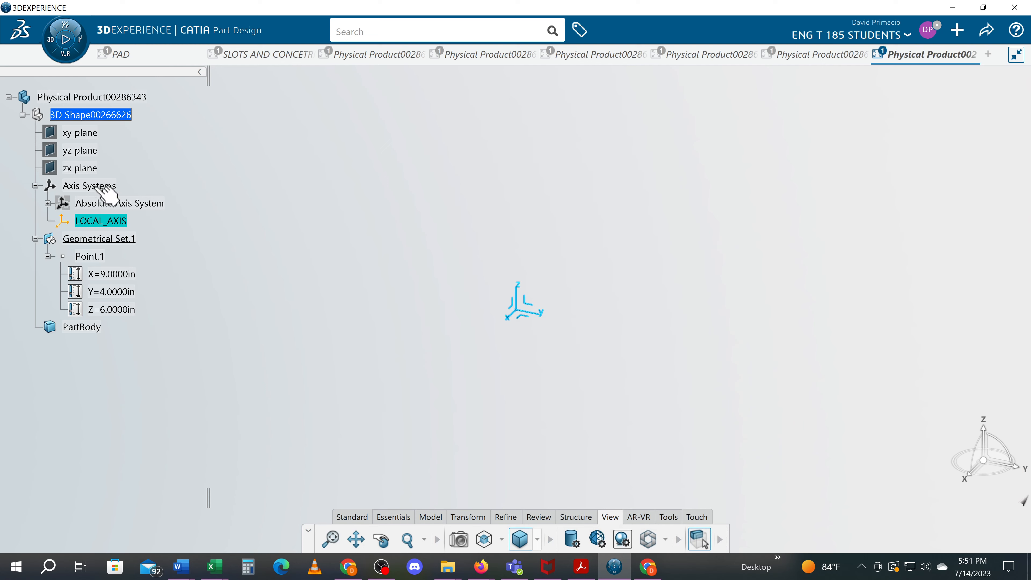
# Rename Geometrical Set.1 as CONSTRUCTION GEOMETRY.
pyautogui.click(110, 240)
pyautogui.rightClick(117, 248)
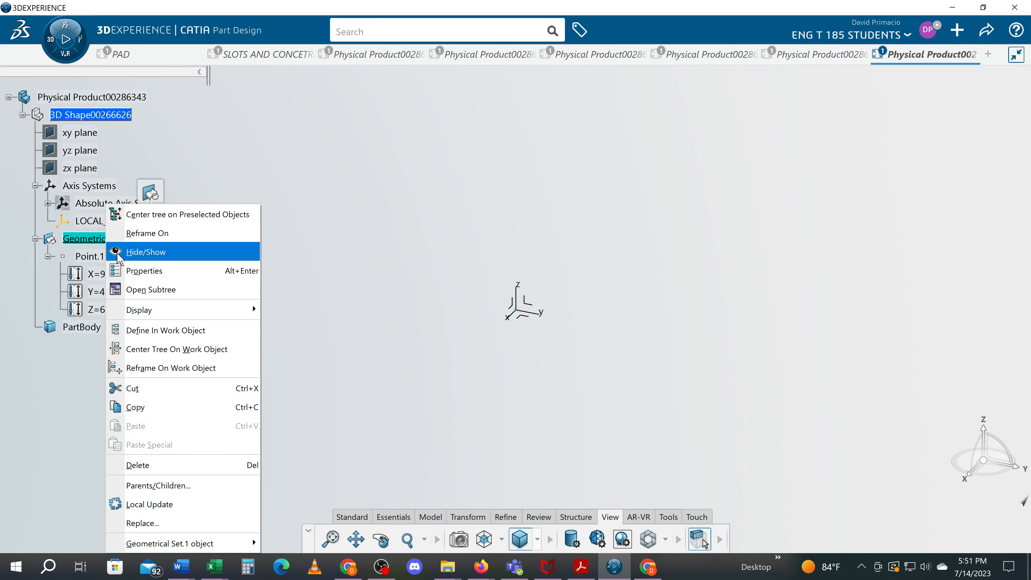
pyautogui.click(134, 272)
pyautogui.write('CONSTRUCTION GEOMETRY')
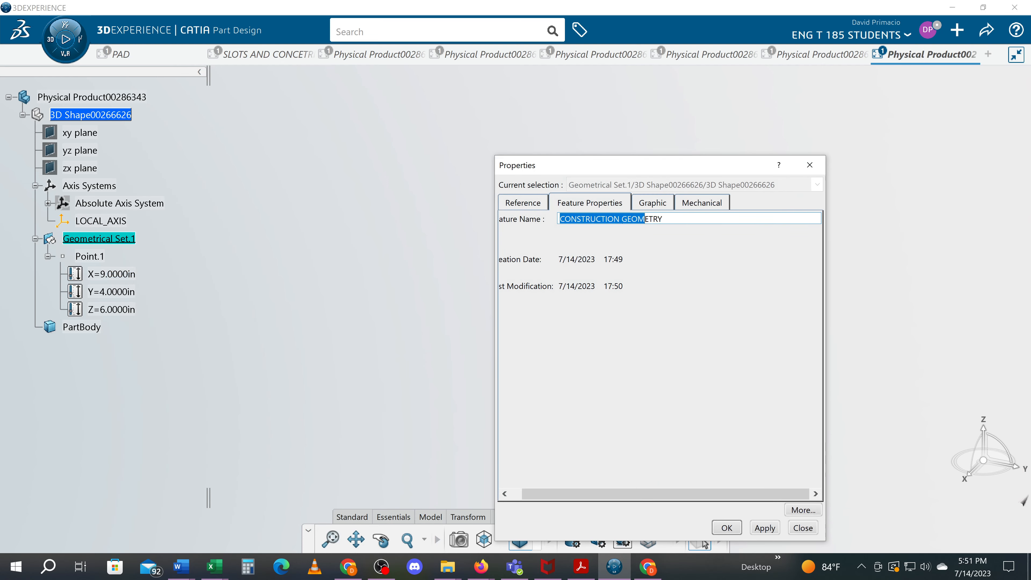
pyautogui.press('Return')
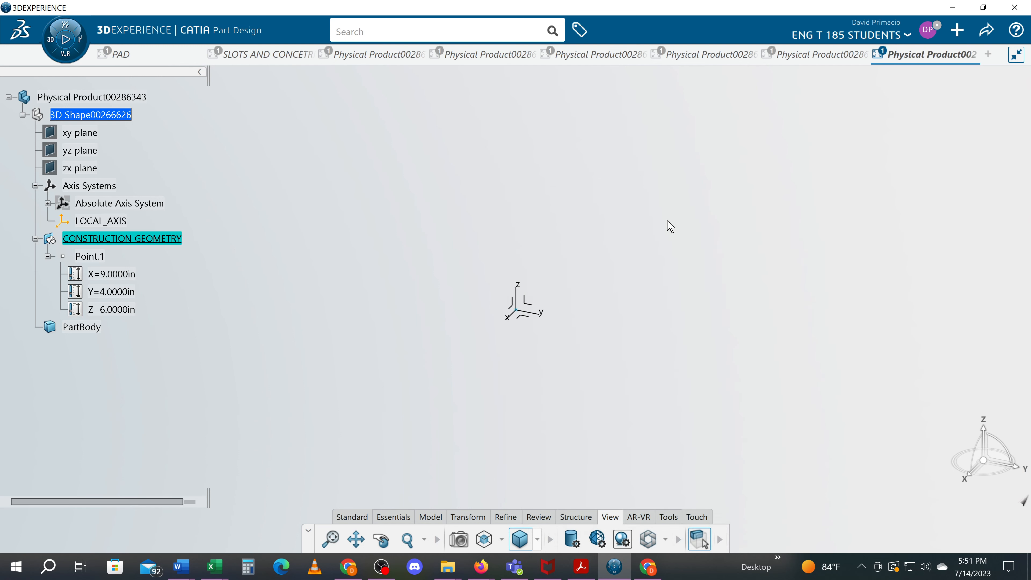
# Define PartBody as the in-work object.
pyautogui.rightClick(72, 327)
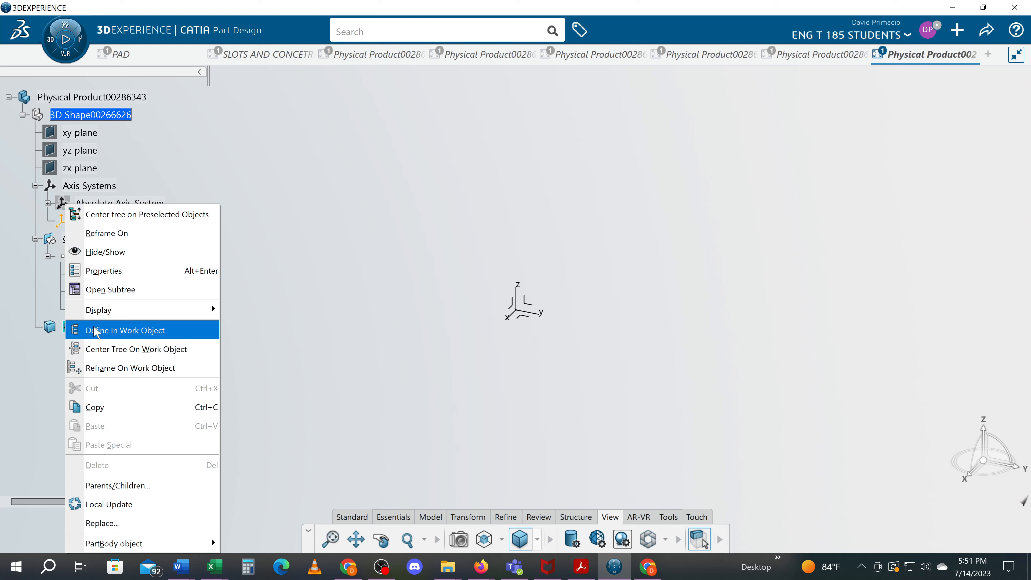
pyautogui.click(105, 333)
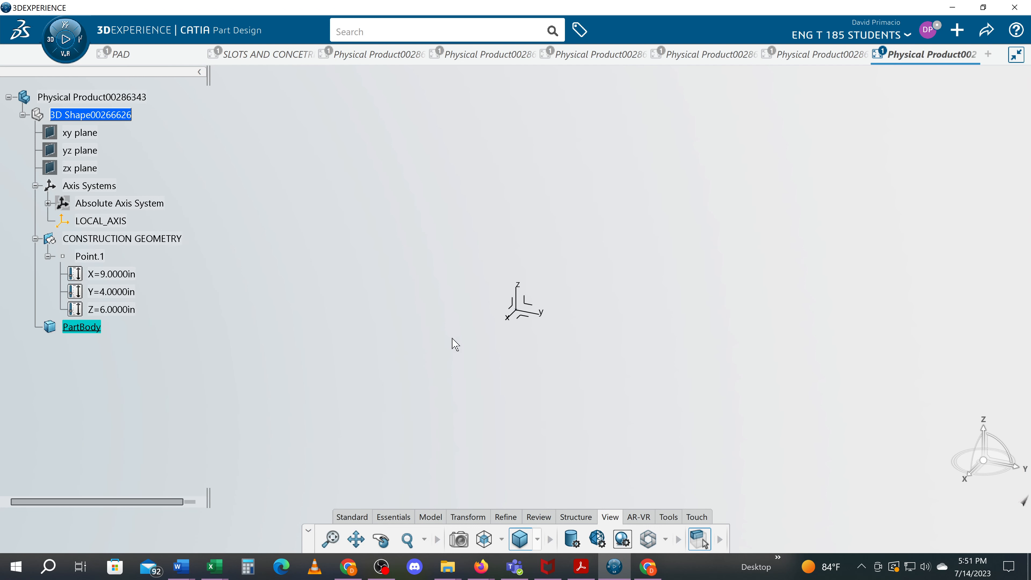
pyautogui.click(529, 303)
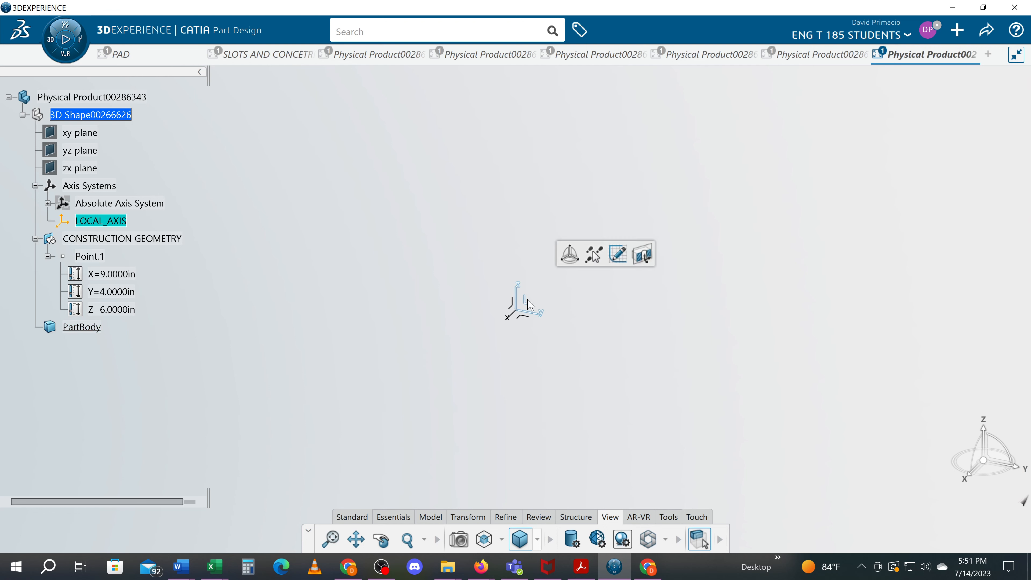
pyautogui.click(618, 253)
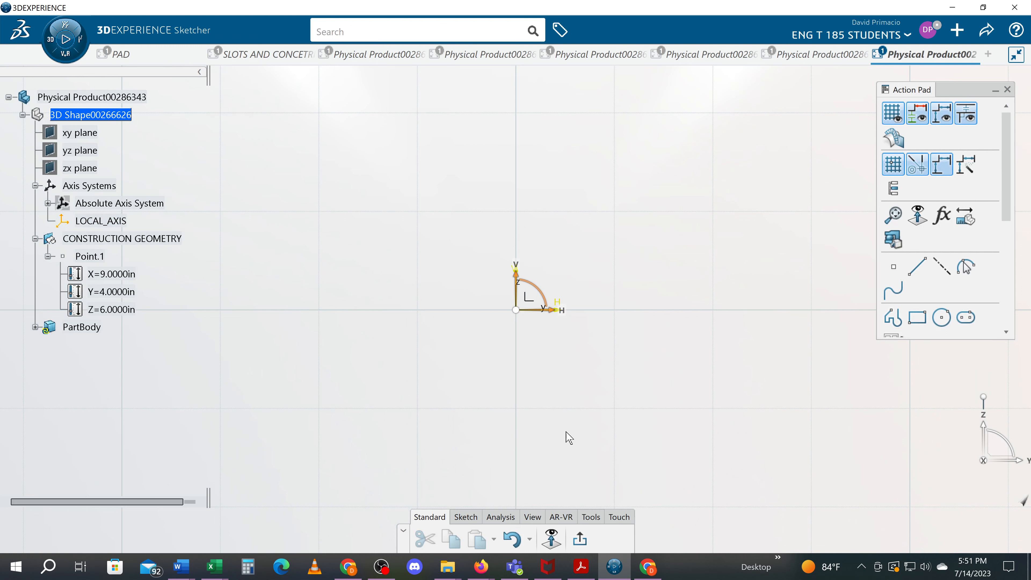
pyautogui.scroll(-1, 564, 431)
pyautogui.scroll(-3, 565, 431)
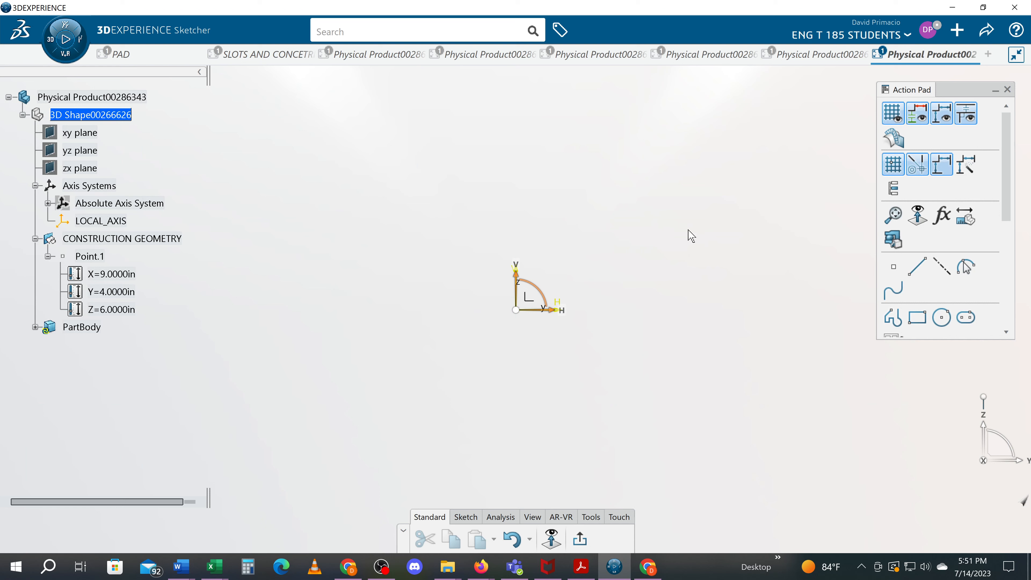
pyautogui.moveTo(578, 288); pyautogui.dragTo(338, 432, button='middle')
pyautogui.moveTo(475, 350)
pyautogui.mouseDown(button='middle')
pyautogui.moveTo(468, 400)
pyautogui.moveTo(446, 437)
pyautogui.moveTo(464, 382)
pyautogui.moveTo(462, 395)
pyautogui.mouseUp(button='middle')
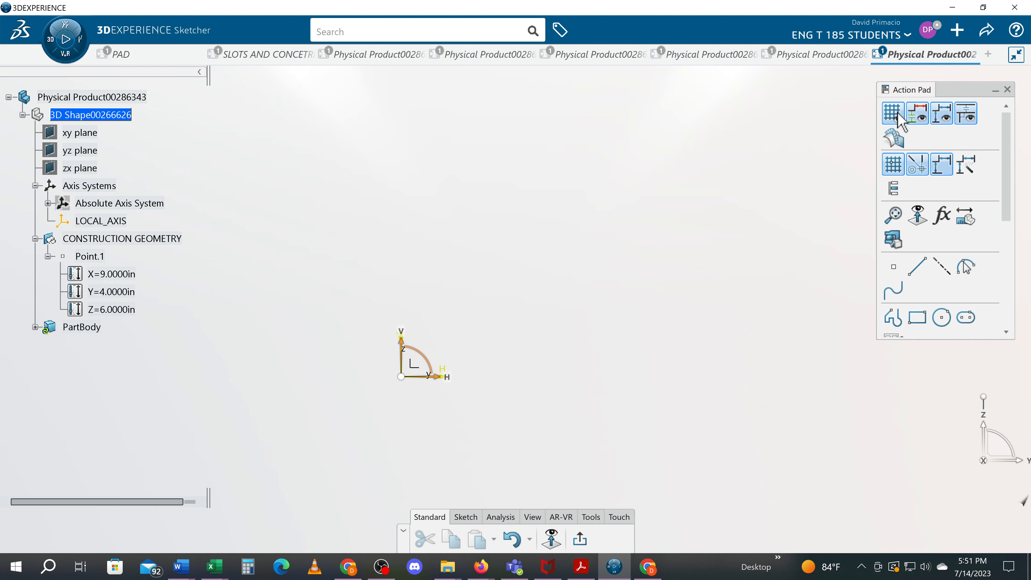
pyautogui.click(896, 121)
pyautogui.click(896, 121)
pyautogui.moveTo(495, 401); pyautogui.dragTo(492, 419, button='middle')
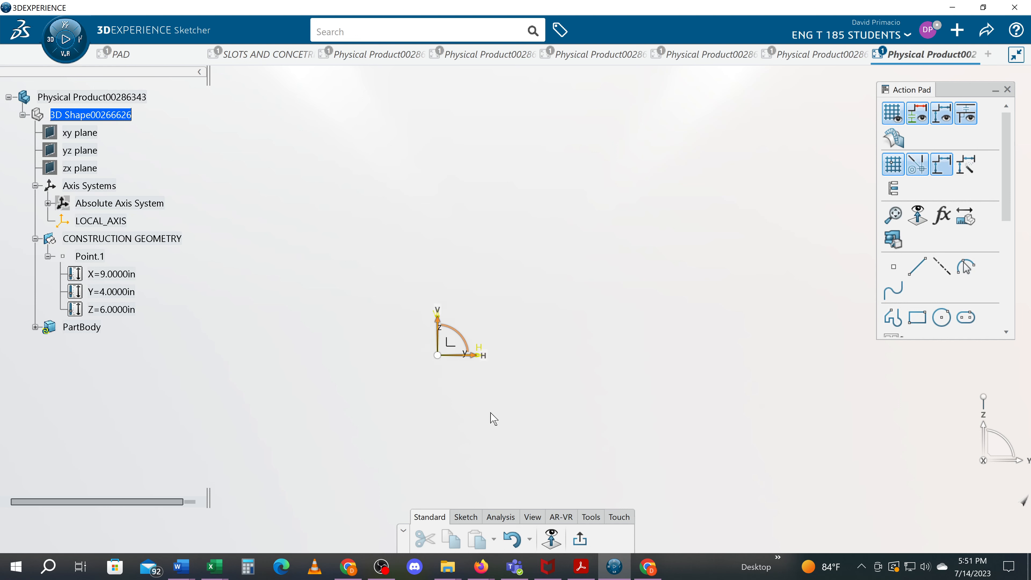
pyautogui.click(581, 540)
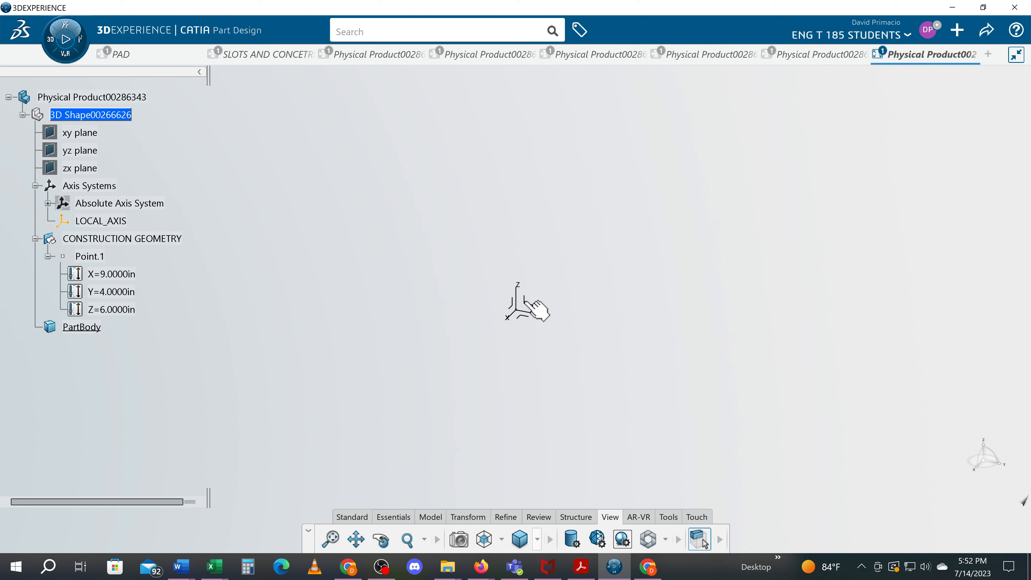
# Start a sketch on the YZ plane of LOCAL_AXIS.
pyautogui.click(532, 308)
pyautogui.click(616, 256)
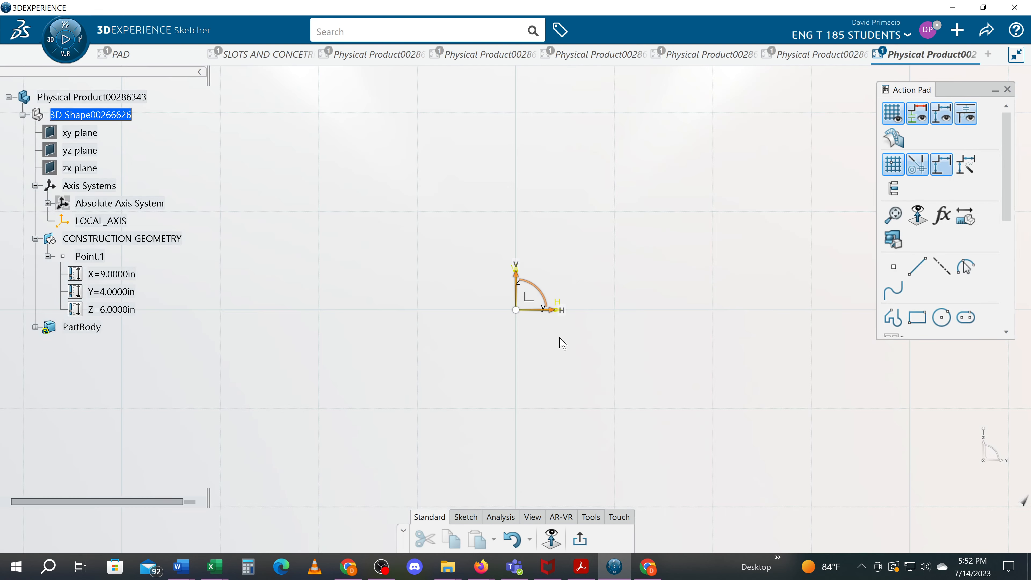
pyautogui.keyDown('ctrl'); pyautogui.moveTo(572, 270); pyautogui.dragTo(564, 406, button='middle'); pyautogui.keyUp('ctrl')
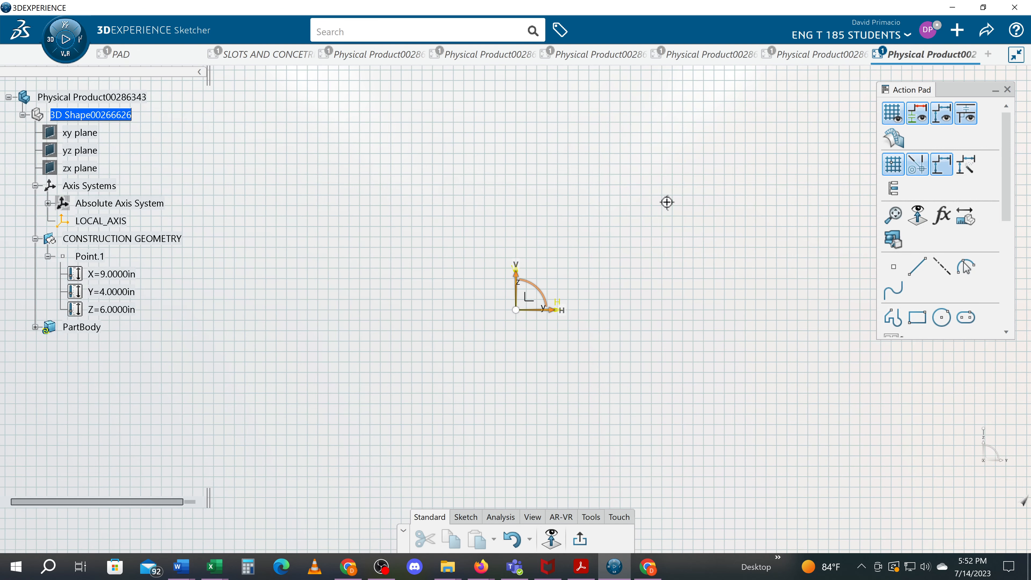
pyautogui.moveTo(667, 202)
pyautogui.keyDown('ctrl'); pyautogui.mouseDown(button='middle')
pyautogui.moveTo(364, 417)
pyautogui.moveTo(445, 270)
pyautogui.moveTo(469, 423)
pyautogui.mouseUp(button='middle'); pyautogui.keyUp('ctrl')
pyautogui.moveTo(297, 367)
pyautogui.mouseDown(button='middle')
pyautogui.moveTo(456, 318)
pyautogui.moveTo(617, 243)
pyautogui.mouseUp(button='middle')
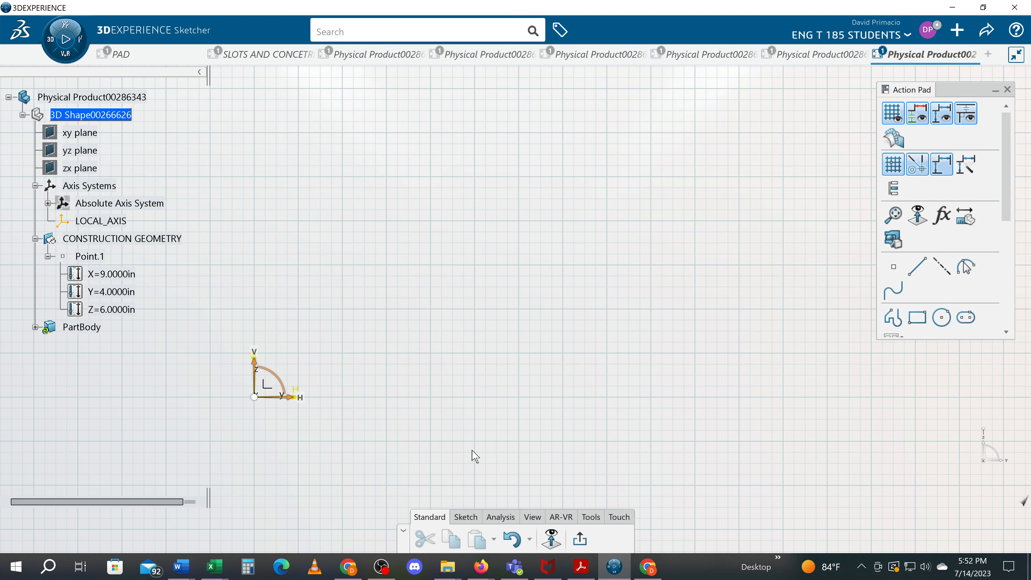
# Draw a closed stepped profile starting at H 5, V 1 in, 4 in wide and 4 in high, with 1 in steps and a 1 in wide top tooth.
pyautogui.click(465, 517)
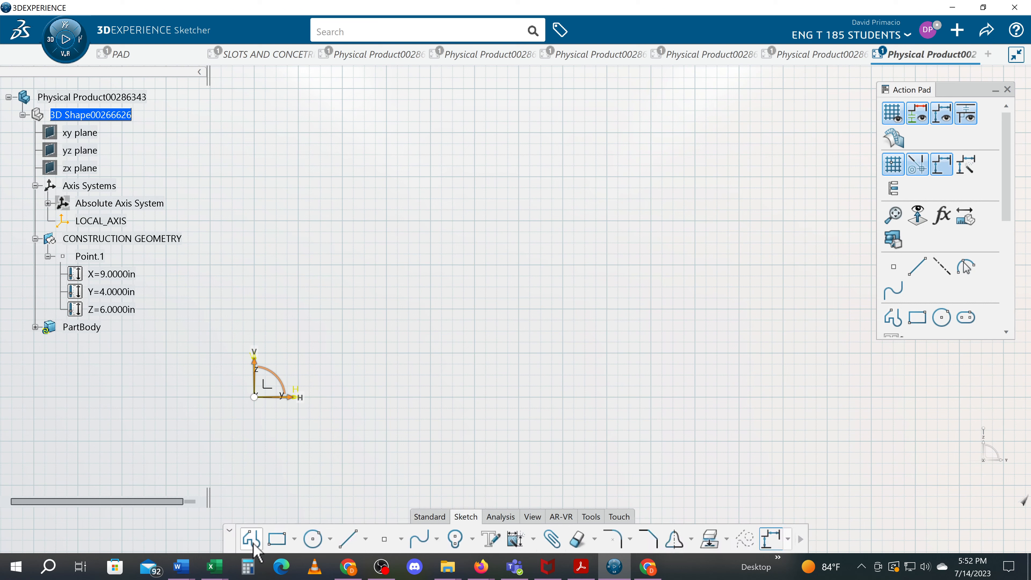
pyautogui.click(251, 541)
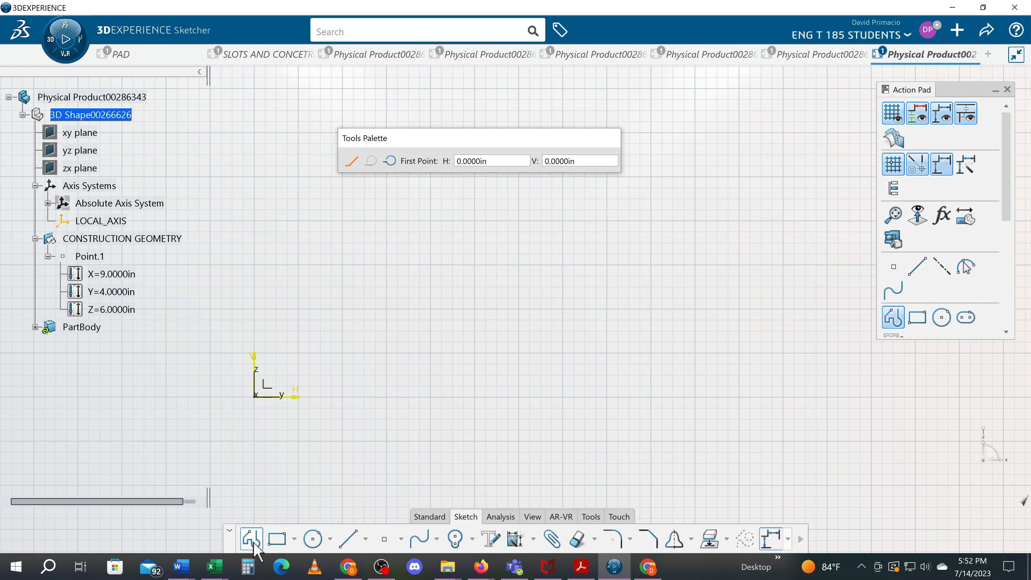
pyautogui.click(474, 353)
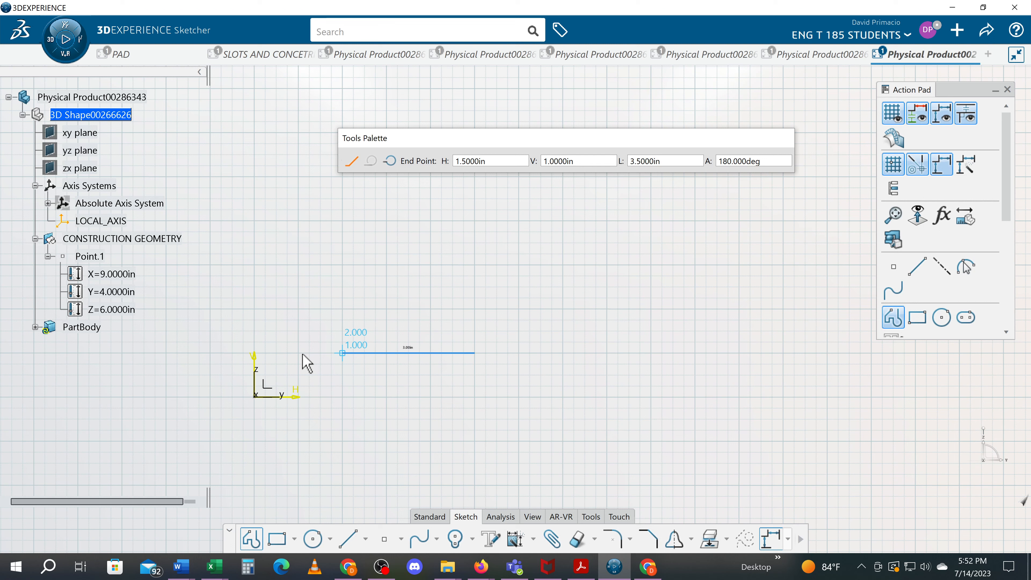
pyautogui.click(298, 353)
pyautogui.click(299, 265)
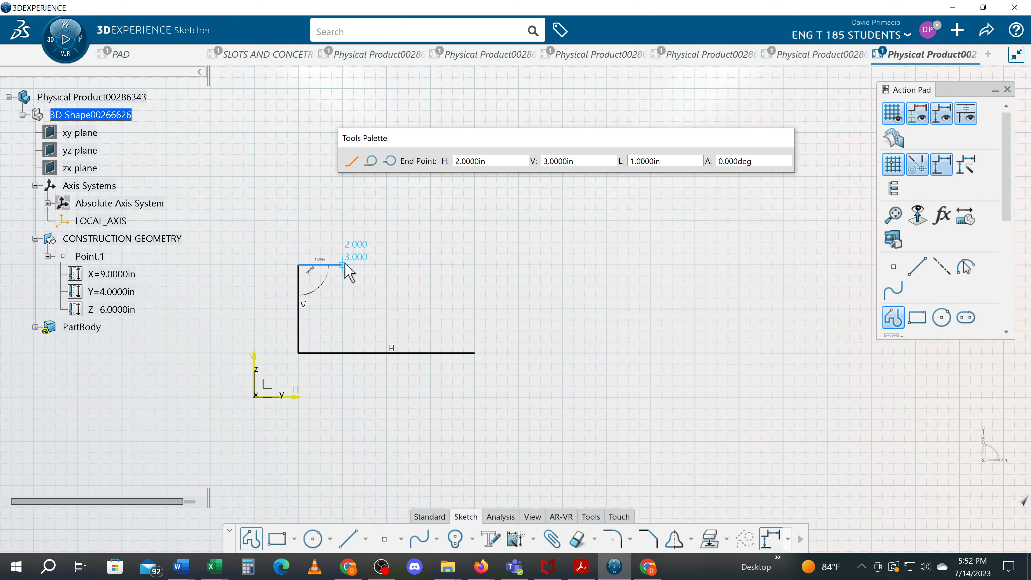
pyautogui.click(343, 265)
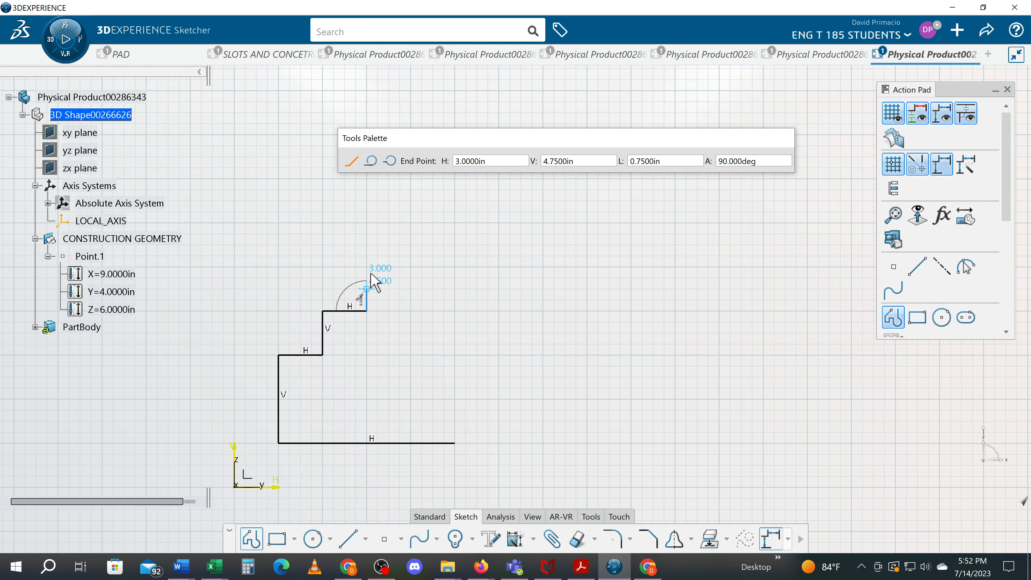
pyautogui.click(369, 268)
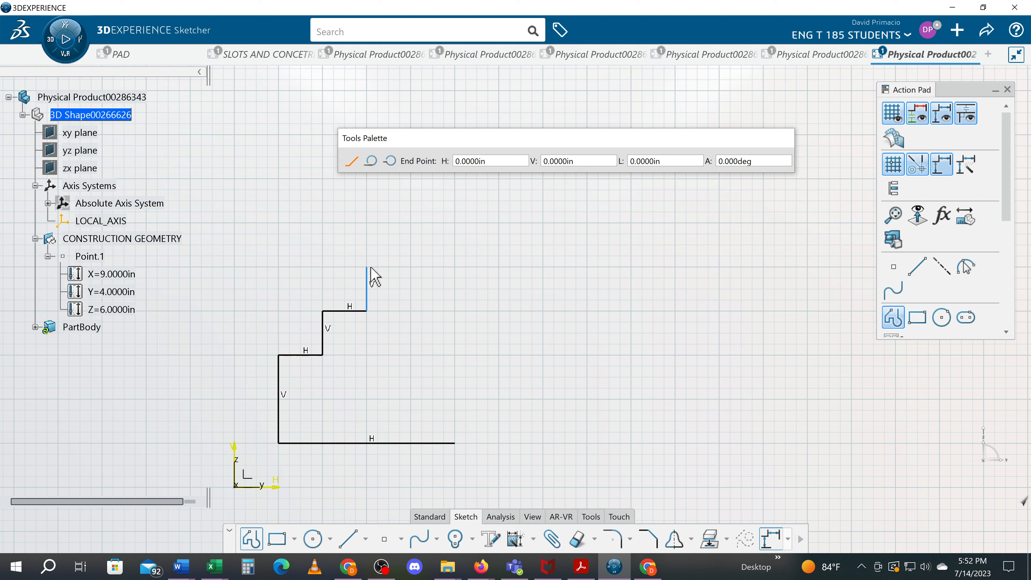
pyautogui.click(411, 267)
pyautogui.click(410, 310)
pyautogui.click(455, 311)
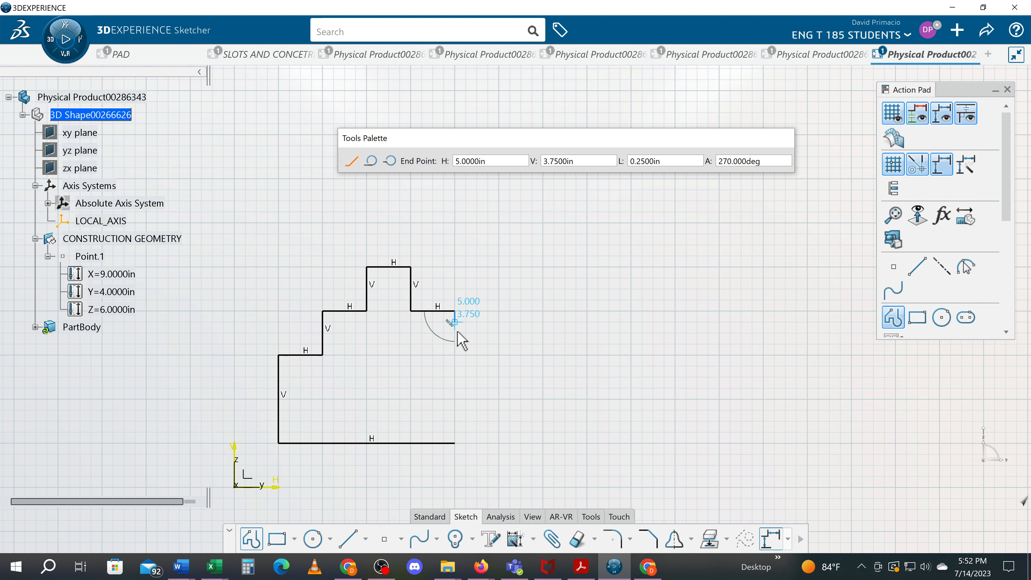
pyautogui.click(455, 443)
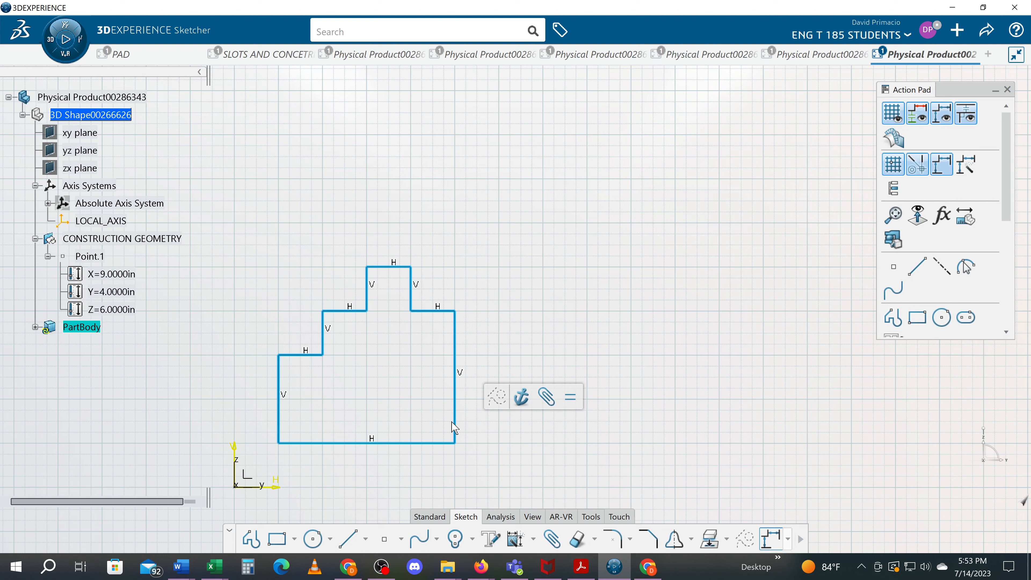
# Convert the profile's vertical closing line on the side farthest from the origin into the sketch axis.
pyautogui.click(461, 425)
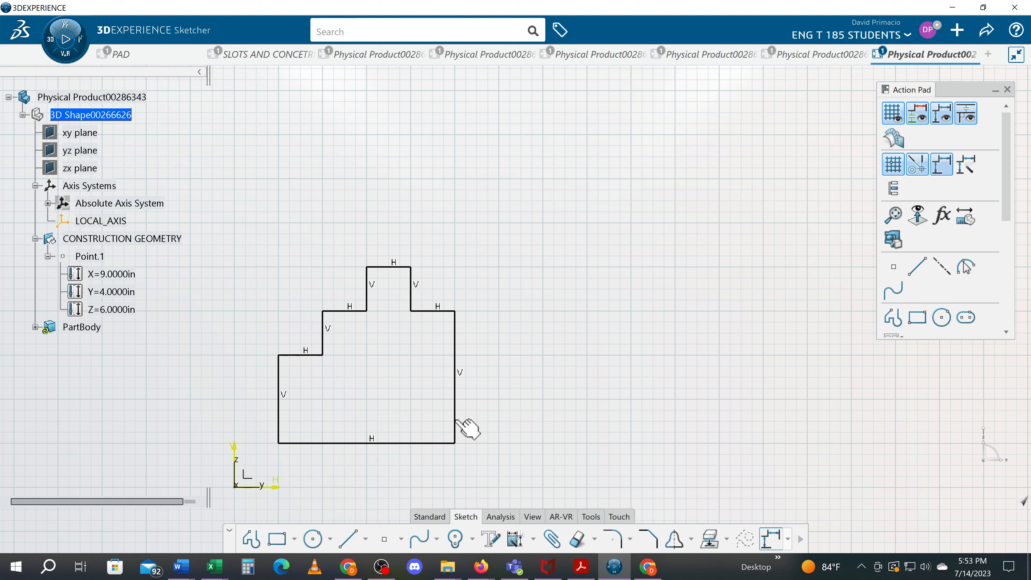
pyautogui.click(455, 422)
pyautogui.click(366, 538)
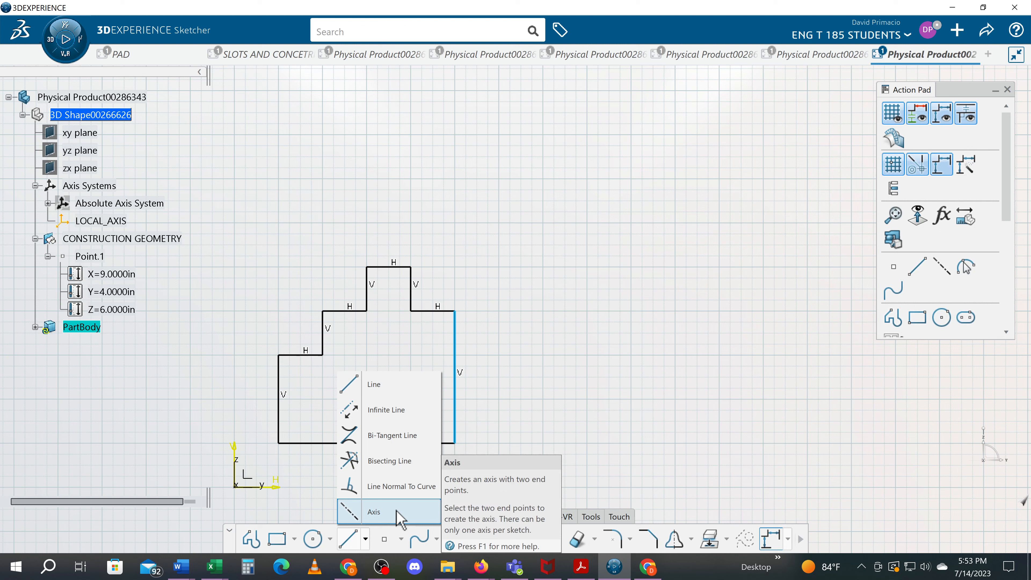
pyautogui.click(374, 511)
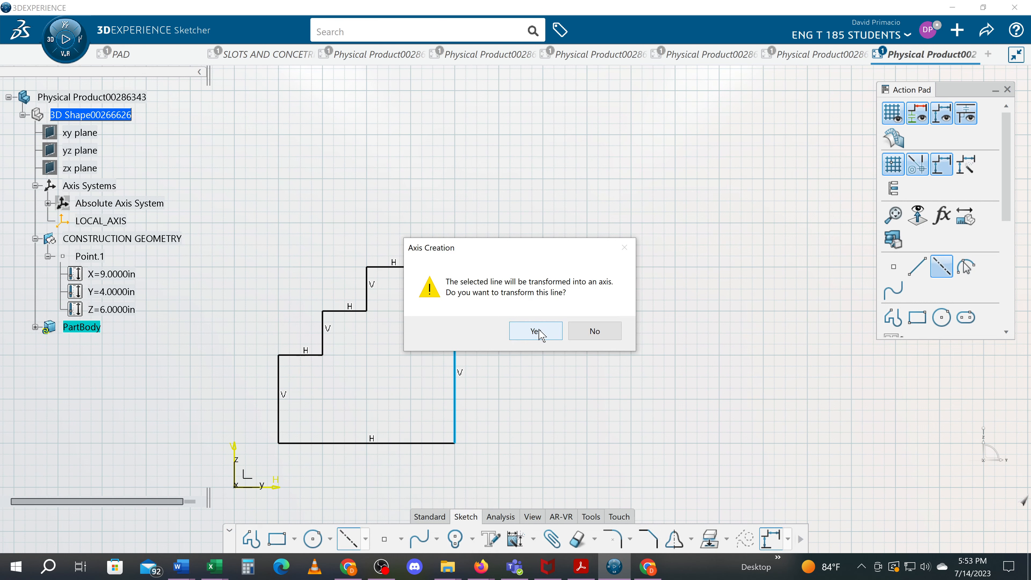
pyautogui.click(536, 331)
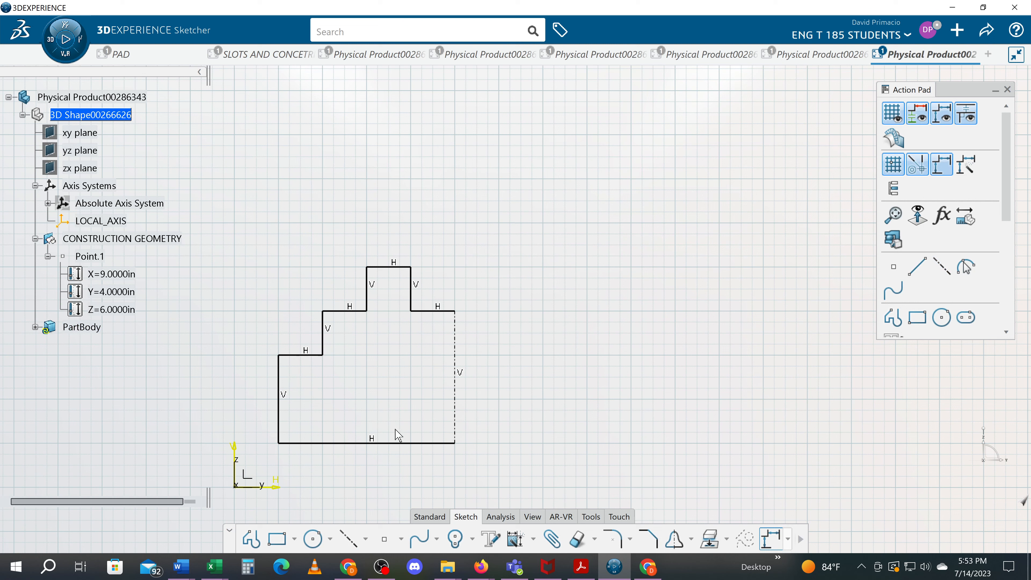
# Auto-constrain the whole profile in Stacked mode, using the vertical axis and the bottom horizontal line as reference elements.
pyautogui.moveTo(485, 463)
pyautogui.mouseDown()
pyautogui.moveTo(184, 181)
pyautogui.moveTo(249, 215)
pyautogui.mouseUp()
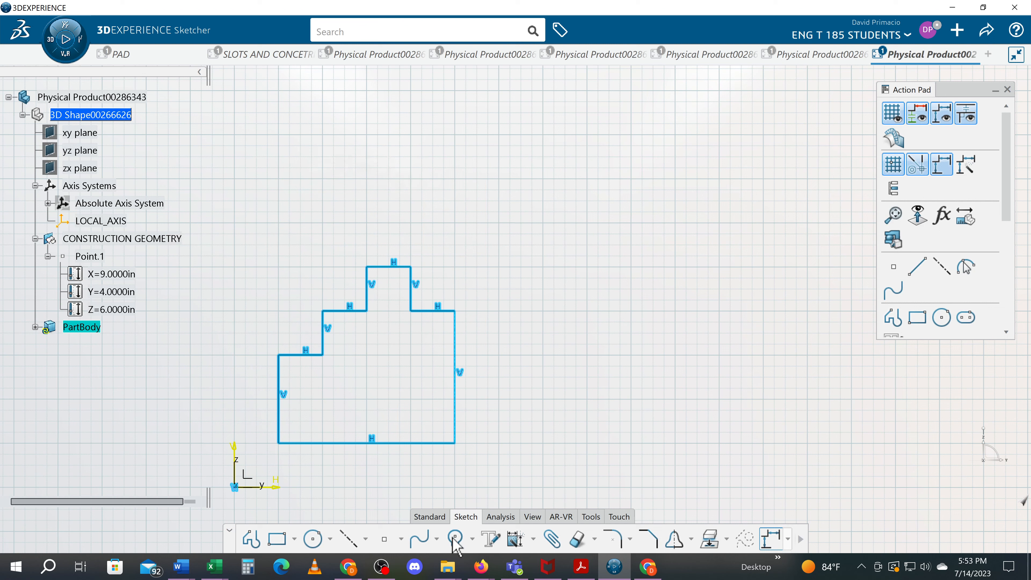
pyautogui.click(532, 540)
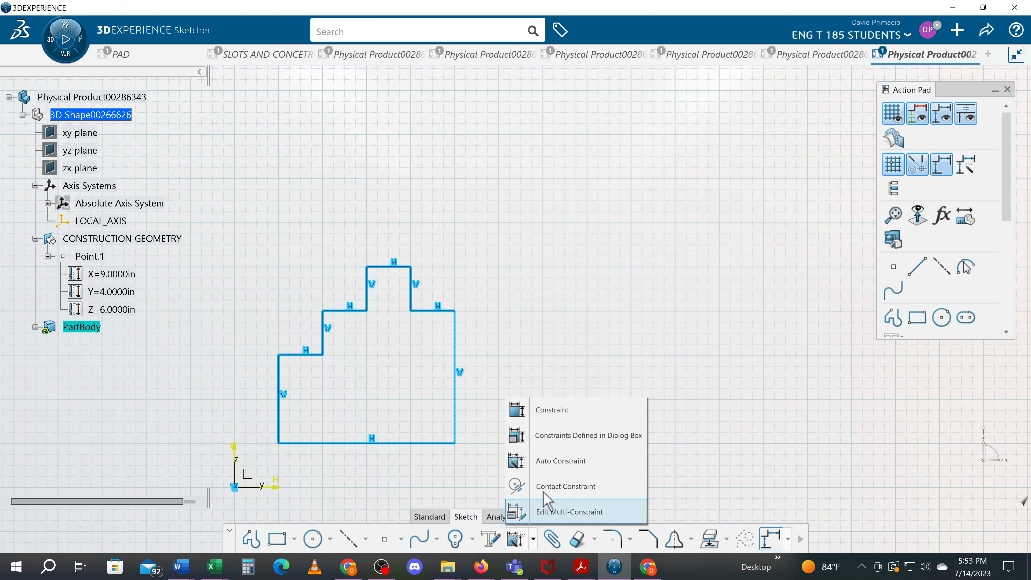
pyautogui.click(556, 460)
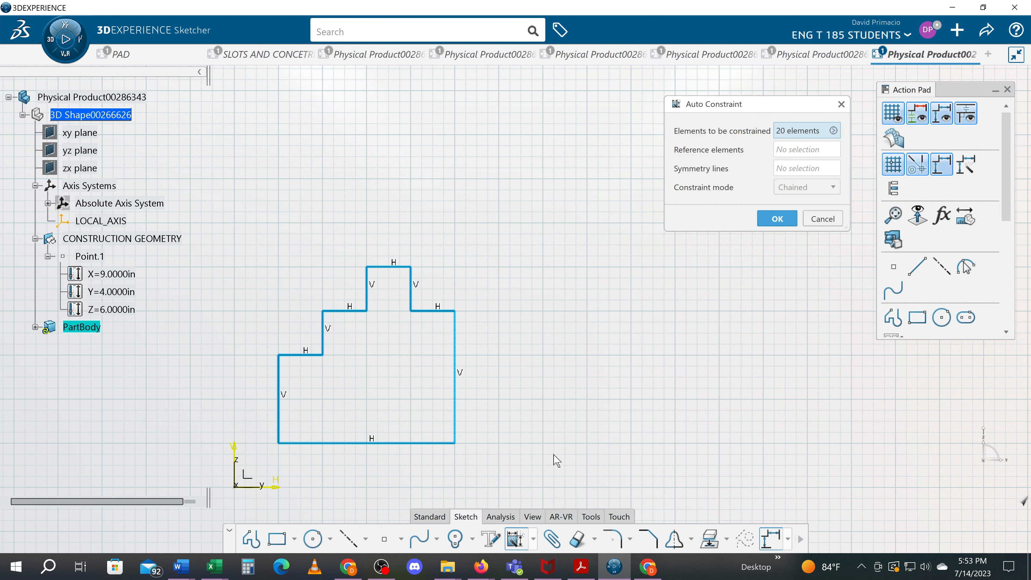
pyautogui.click(781, 150)
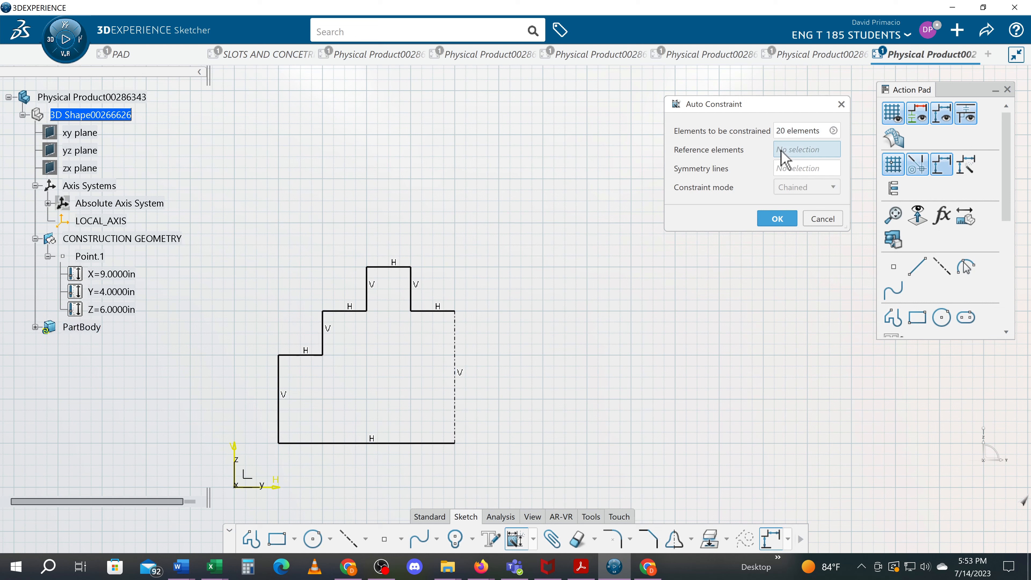
pyautogui.click(455, 431)
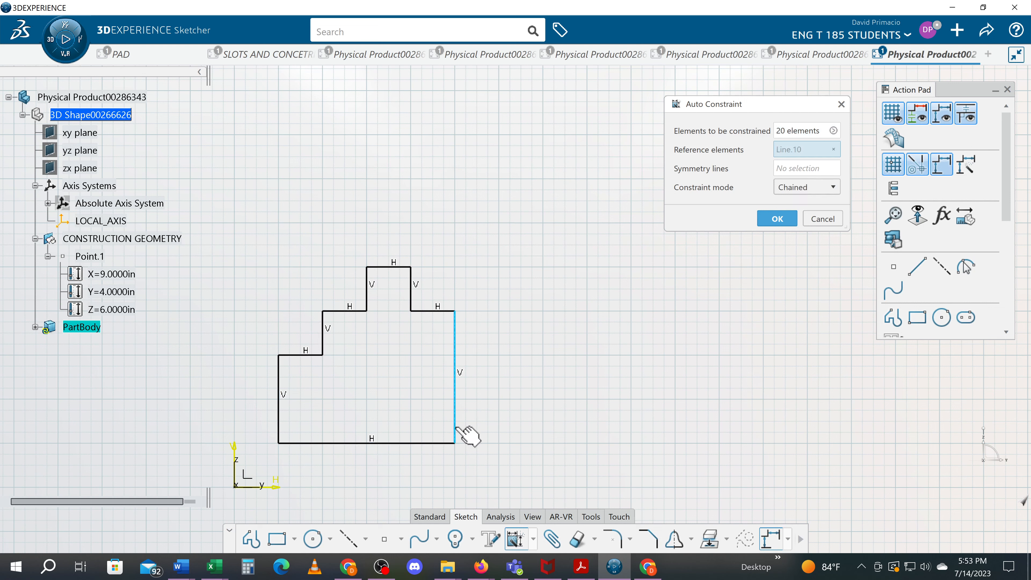
pyautogui.click(438, 443)
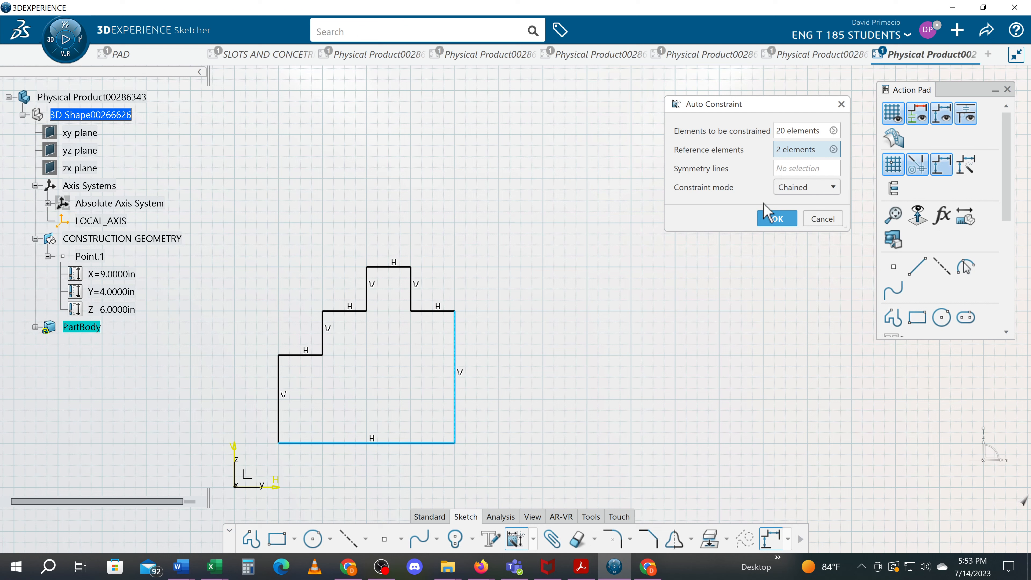
pyautogui.click(793, 191)
pyautogui.click(797, 216)
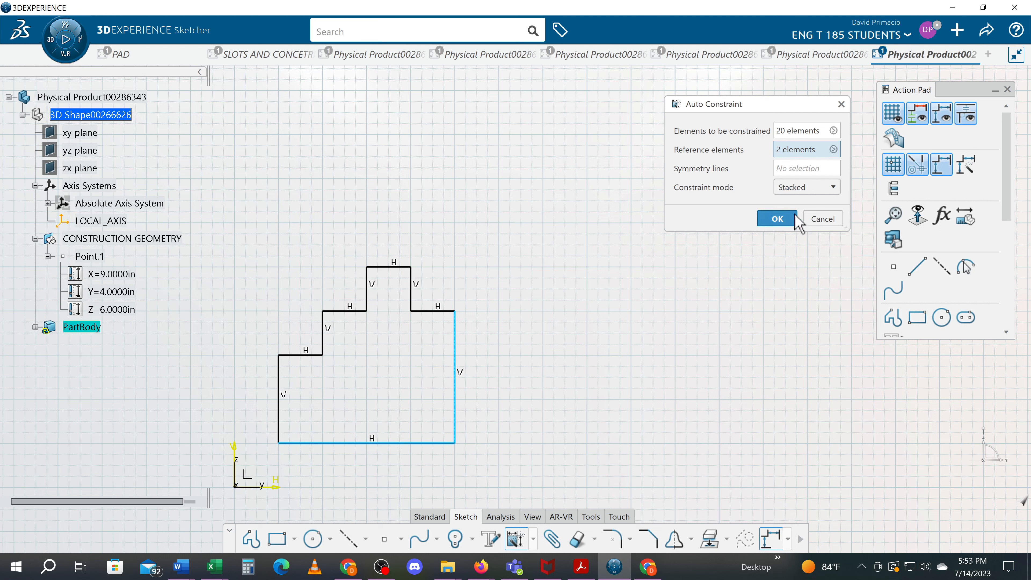
pyautogui.click(777, 219)
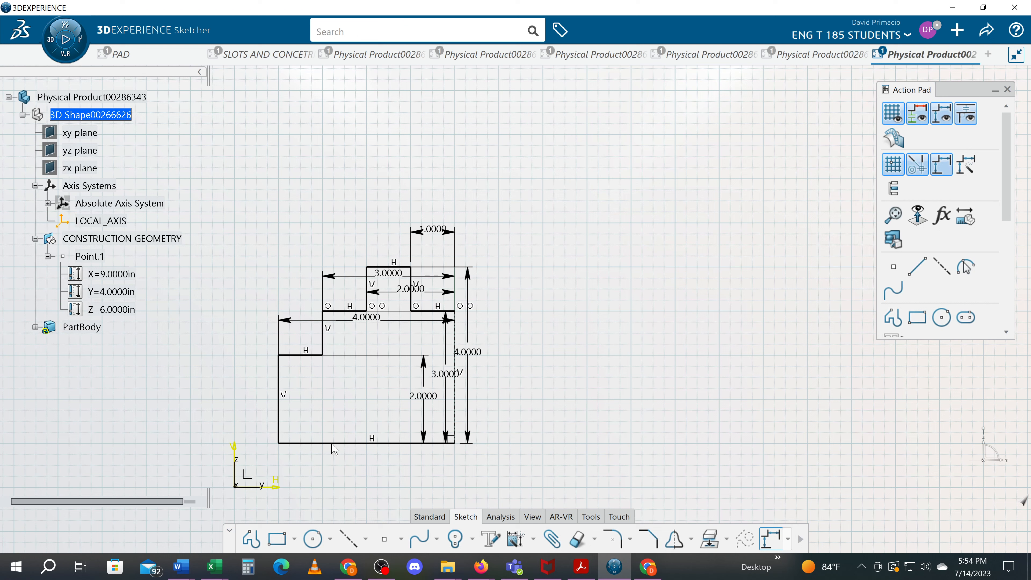
pyautogui.rightClick(345, 444)
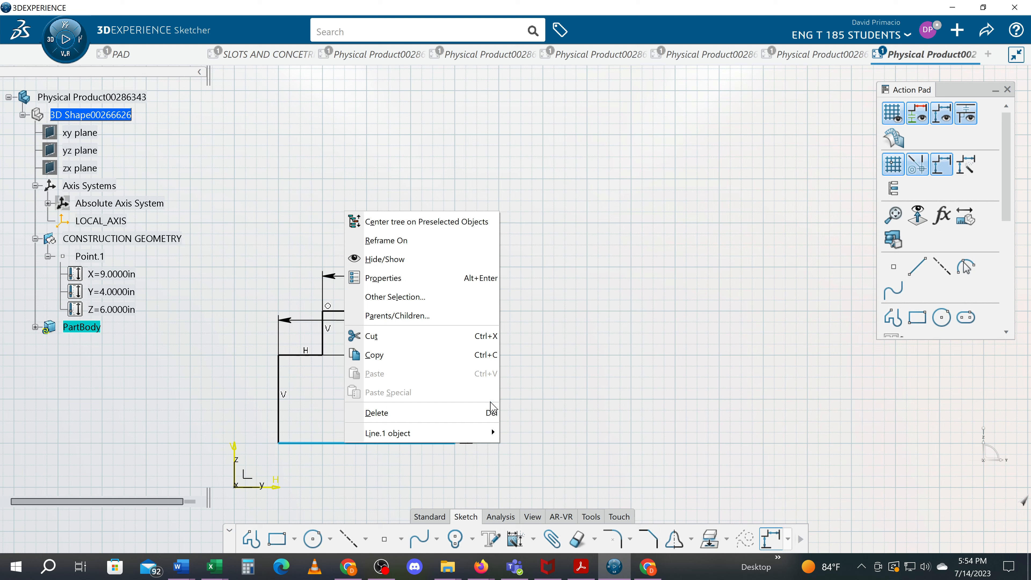
pyautogui.moveTo(491, 433)
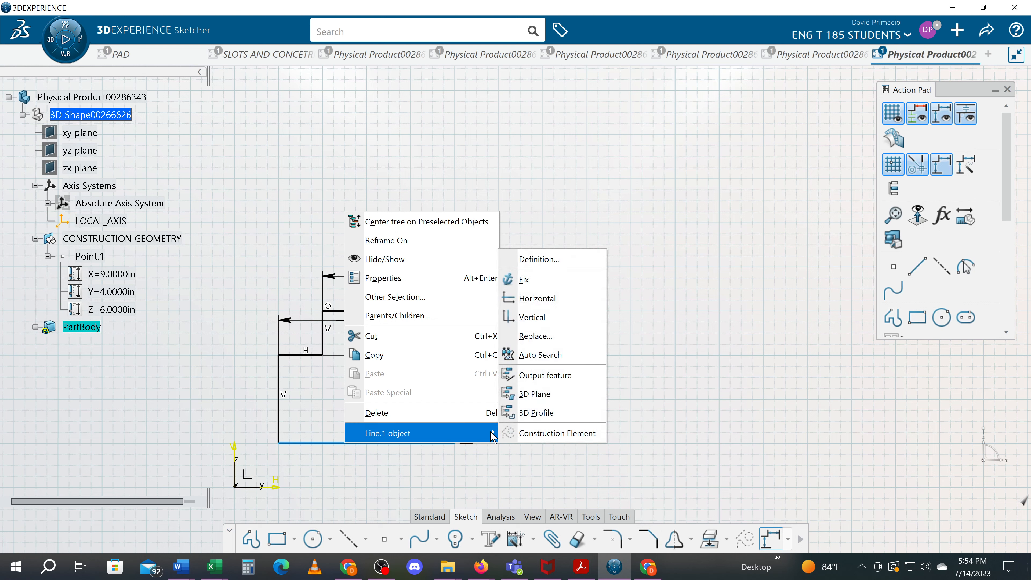
pyautogui.click(590, 359)
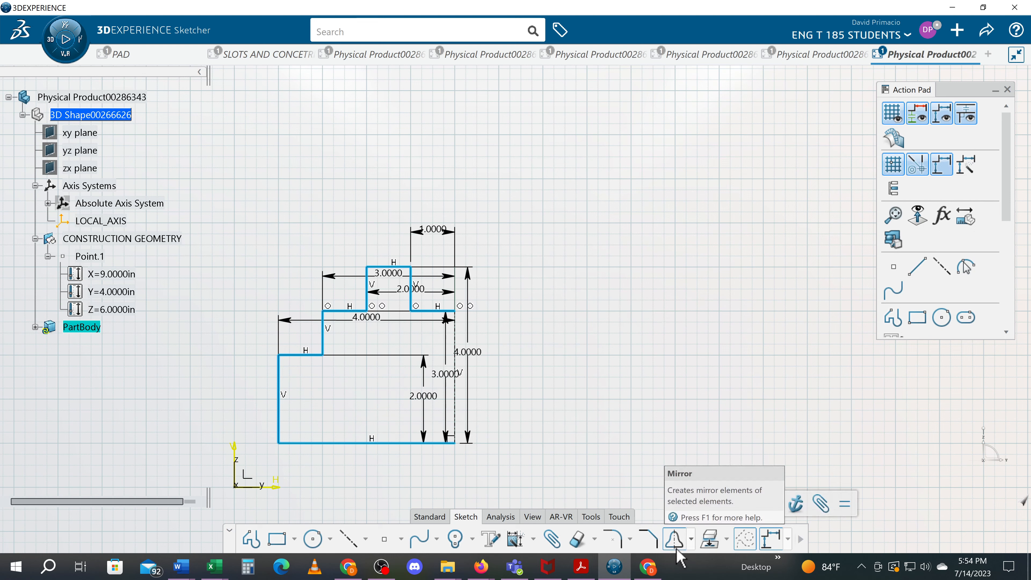
pyautogui.click(691, 540)
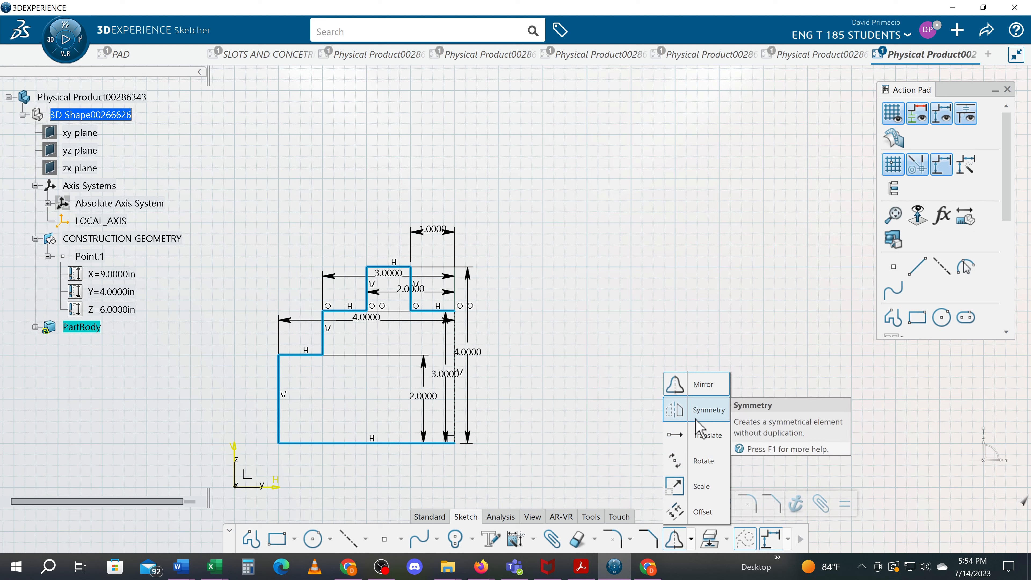
pyautogui.press('Escape')
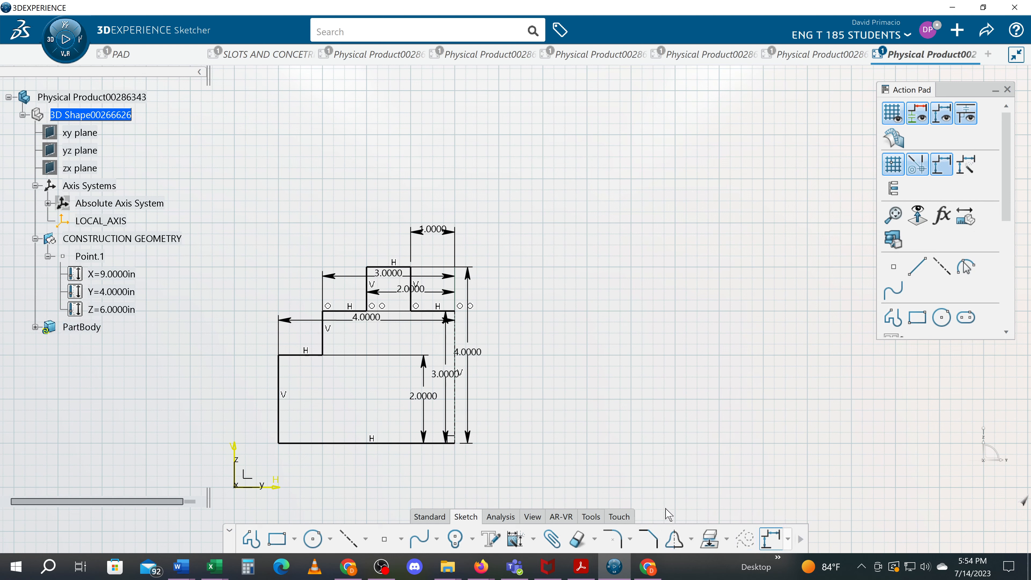
# Select the connected profile lines with Auto Search from the bottom line and mirror them about the vertical axis.
pyautogui.rightClick(308, 443)
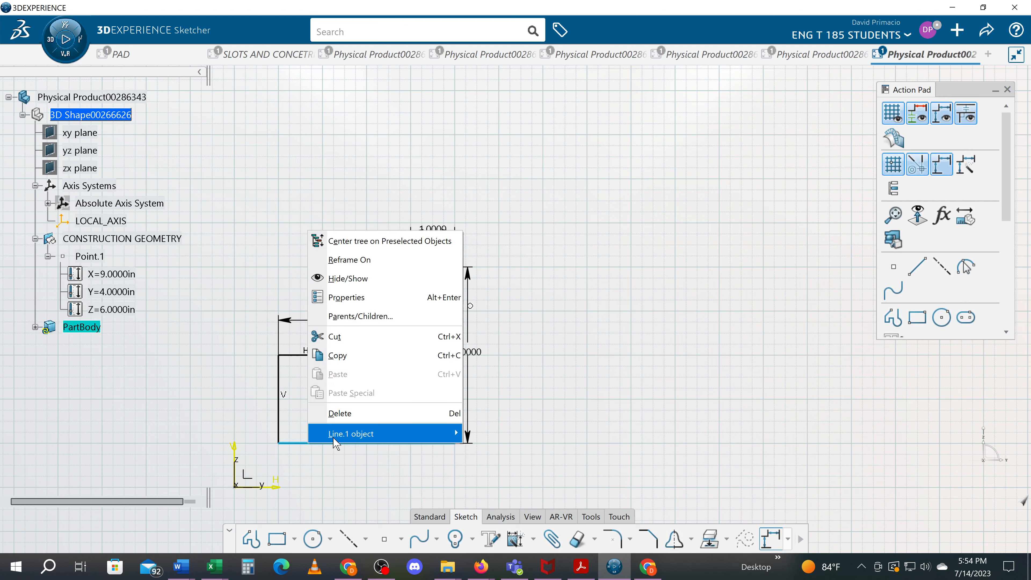
pyautogui.moveTo(334, 435)
pyautogui.click(560, 359)
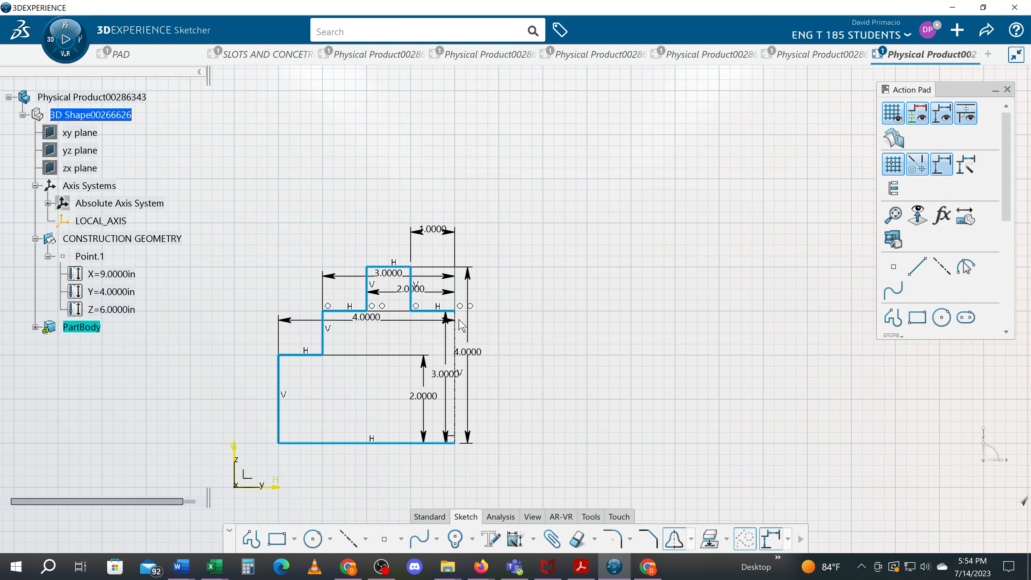
pyautogui.click(456, 333)
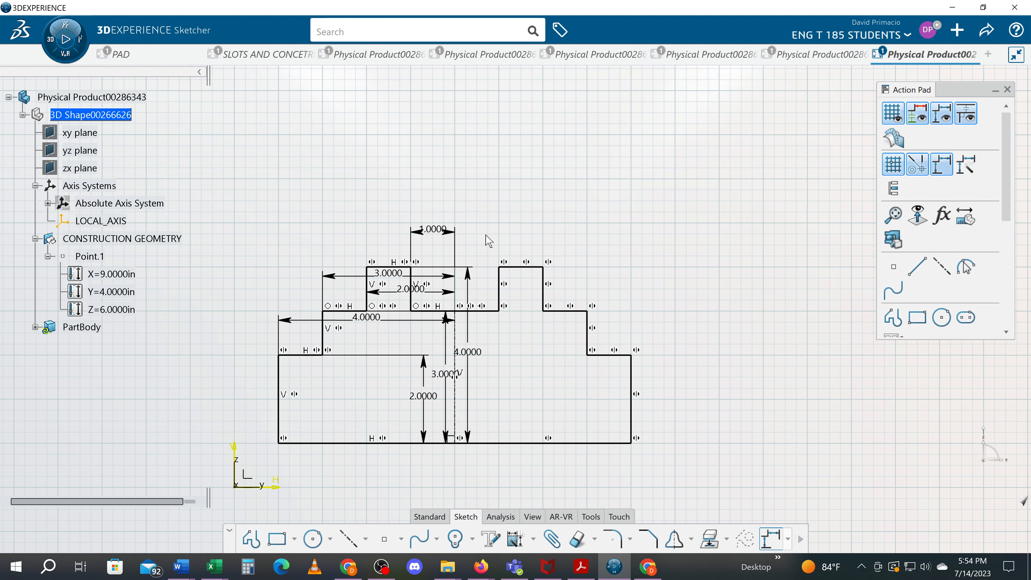
# Reposition the 1 in horizontal dimension higher above the stepped profile, clear of the geometry.
pyautogui.scroll(5, 486, 234)
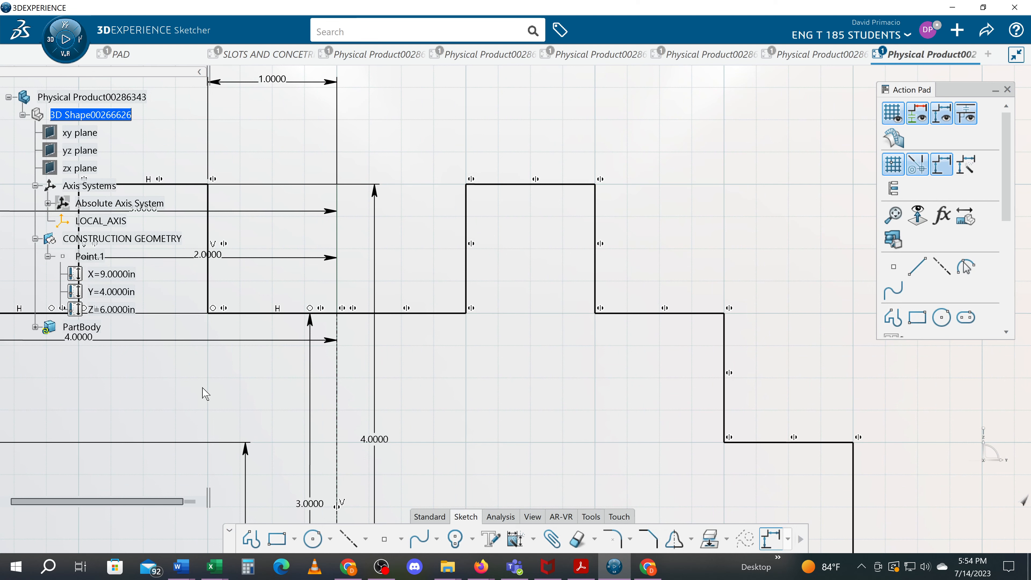
pyautogui.moveTo(202, 387)
pyautogui.mouseDown(button='middle')
pyautogui.moveTo(429, 338)
pyautogui.moveTo(436, 366)
pyautogui.moveTo(444, 362)
pyautogui.mouseUp(button='middle')
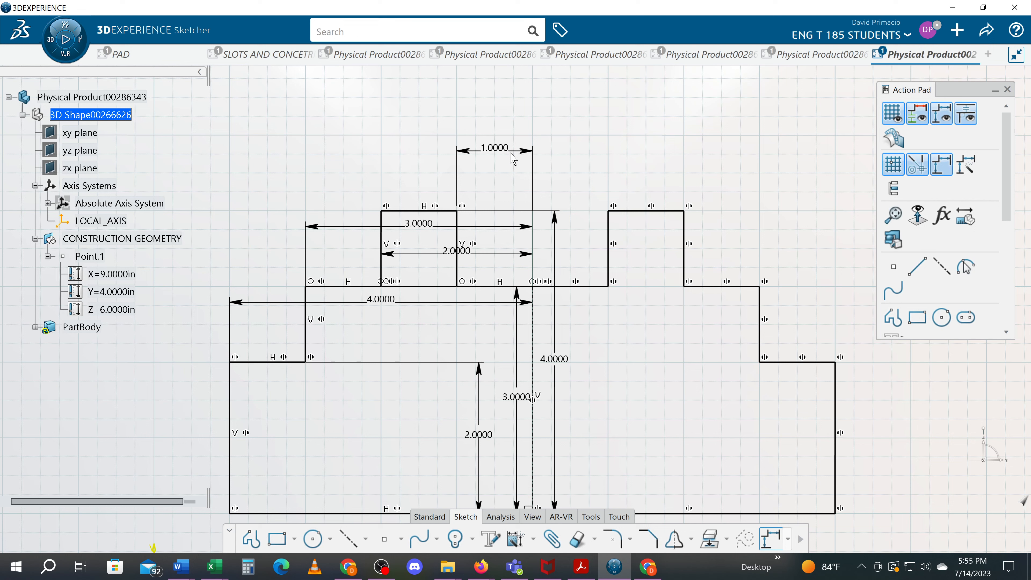
pyautogui.moveTo(510, 153); pyautogui.dragTo(510, 532)
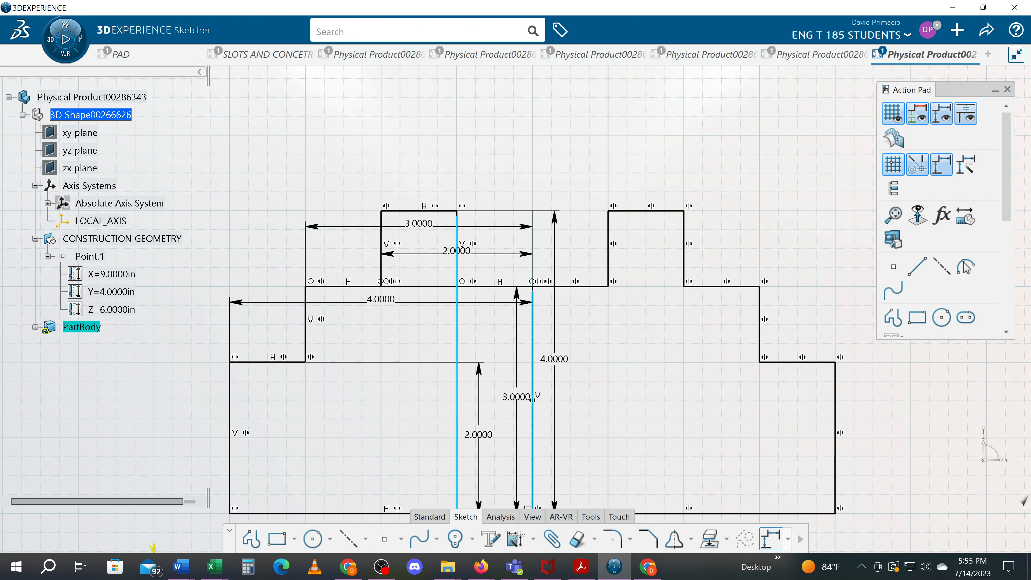
pyautogui.moveTo(535, 300); pyautogui.dragTo(497, 213)
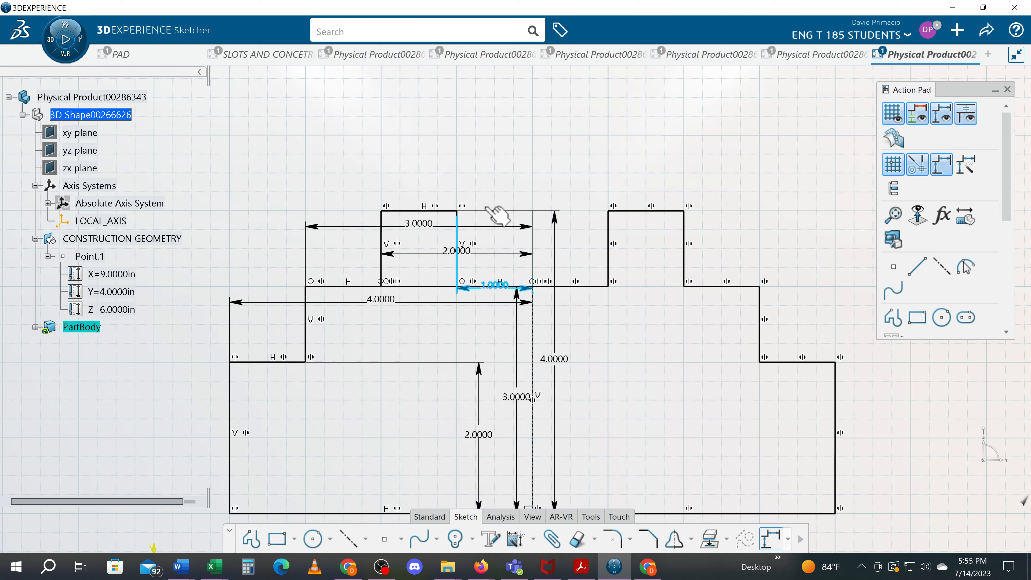
pyautogui.moveTo(486, 209); pyautogui.dragTo(495, 116)
pyautogui.click(505, 228)
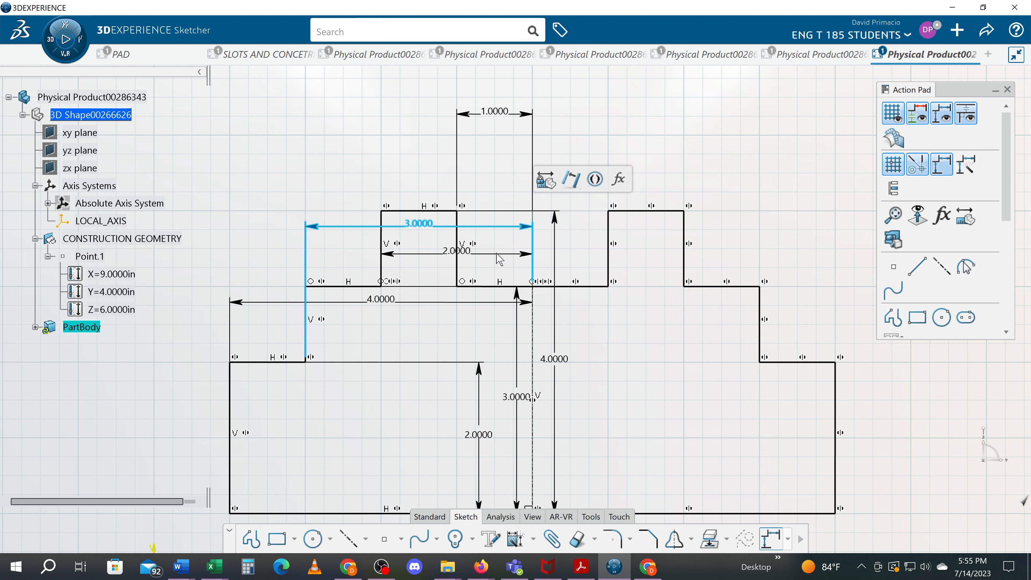
pyautogui.click(515, 255)
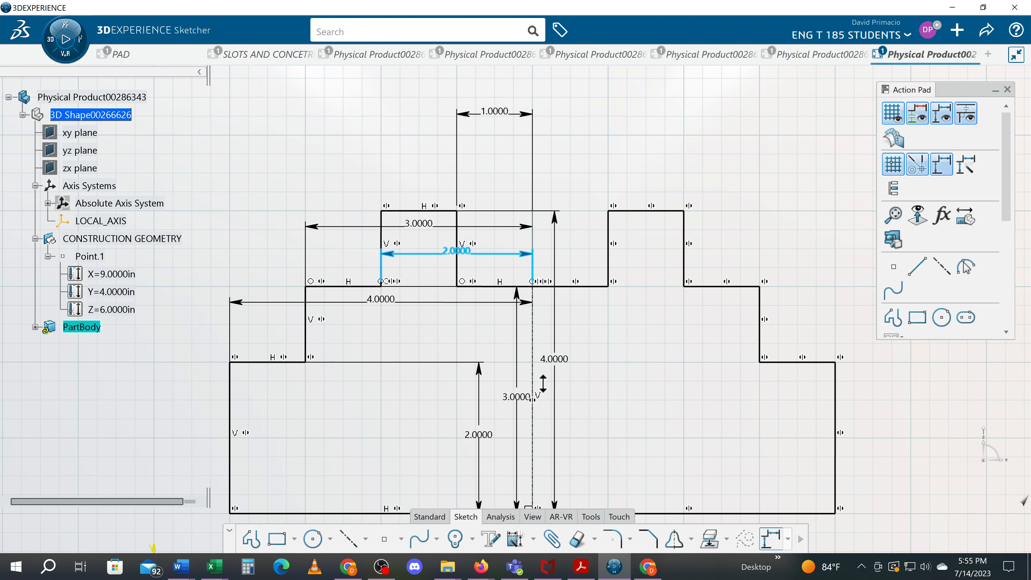
pyautogui.scroll(10, 659, 364)
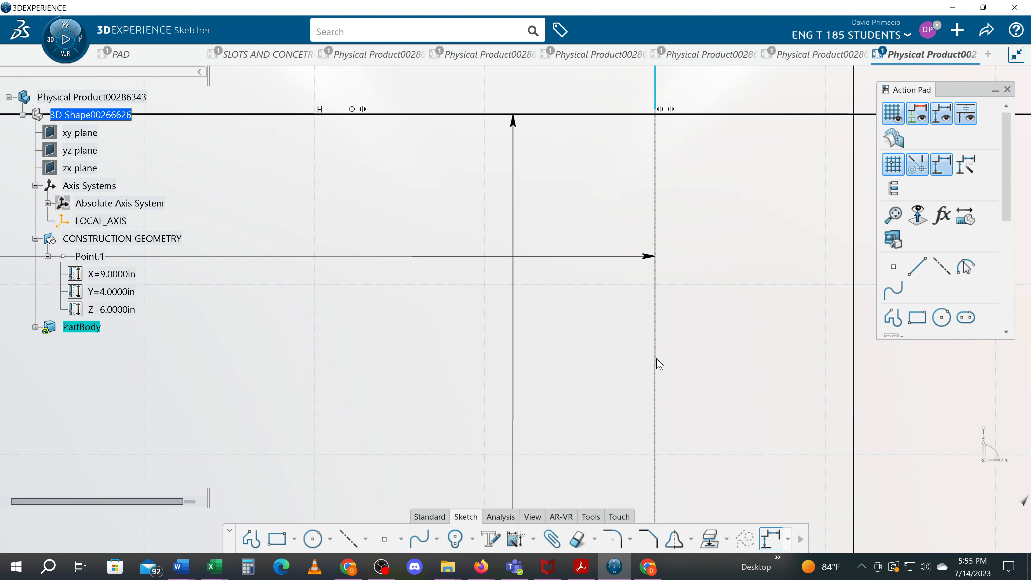
# Apply a contact constraint between the profile's vertical mirror axis and the sketch's V axis.
pyautogui.moveTo(635, 375); pyautogui.dragTo(634, 375, button='middle')
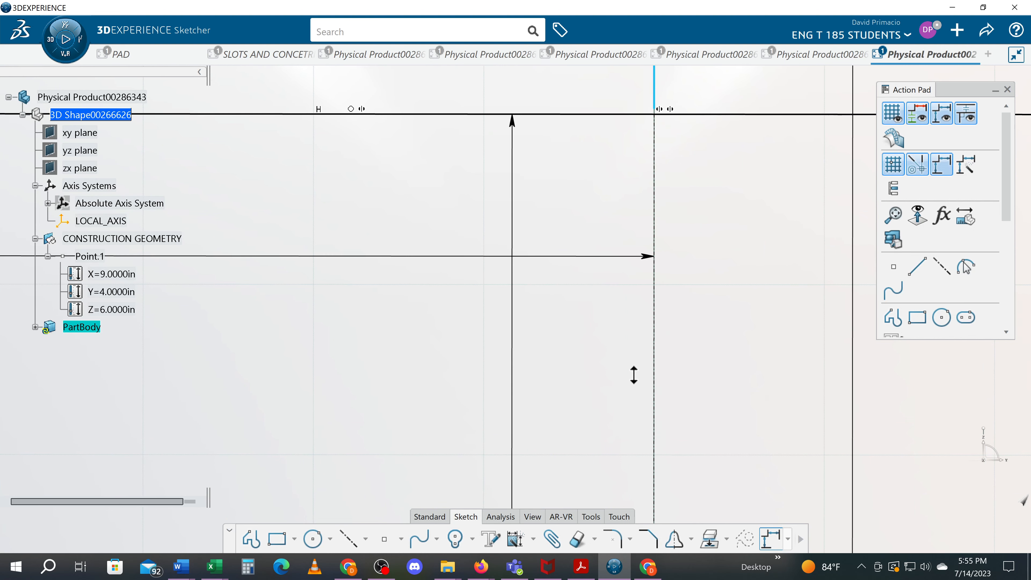
pyautogui.moveTo(633, 374); pyautogui.dragTo(650, 389, button='middle')
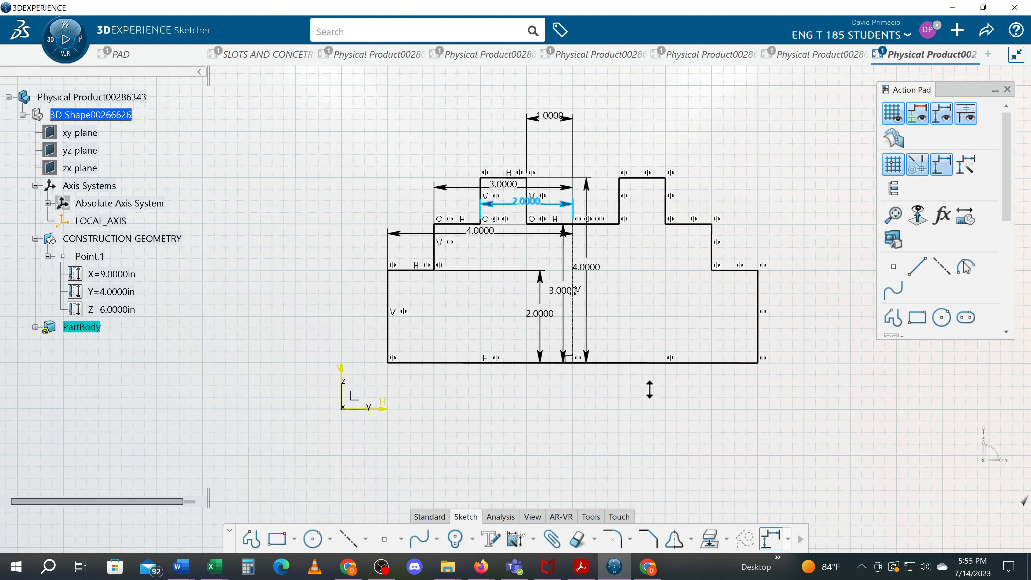
pyautogui.moveTo(650, 389); pyautogui.dragTo(650, 387, button='middle')
pyautogui.click(455, 416)
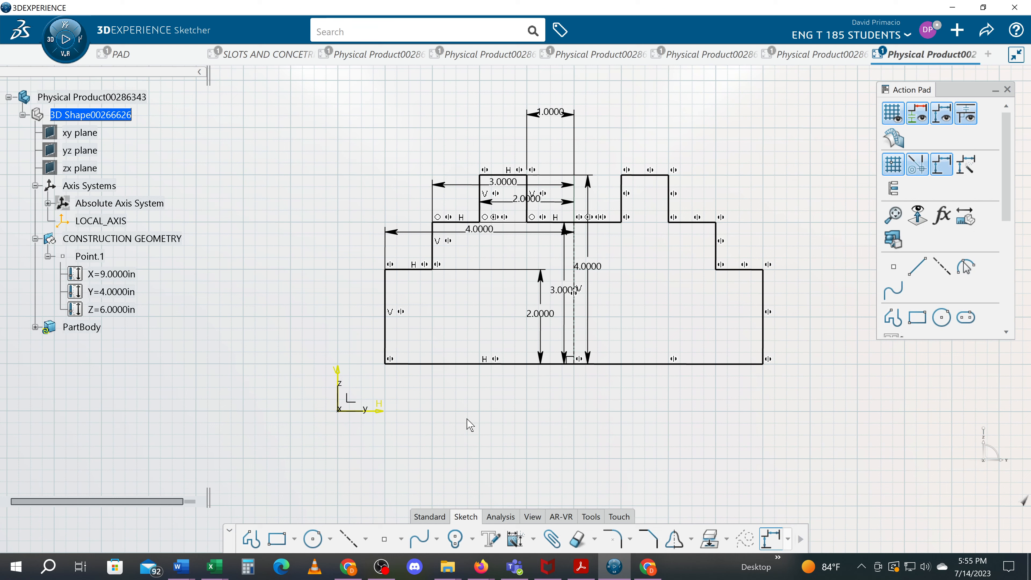
pyautogui.click(533, 540)
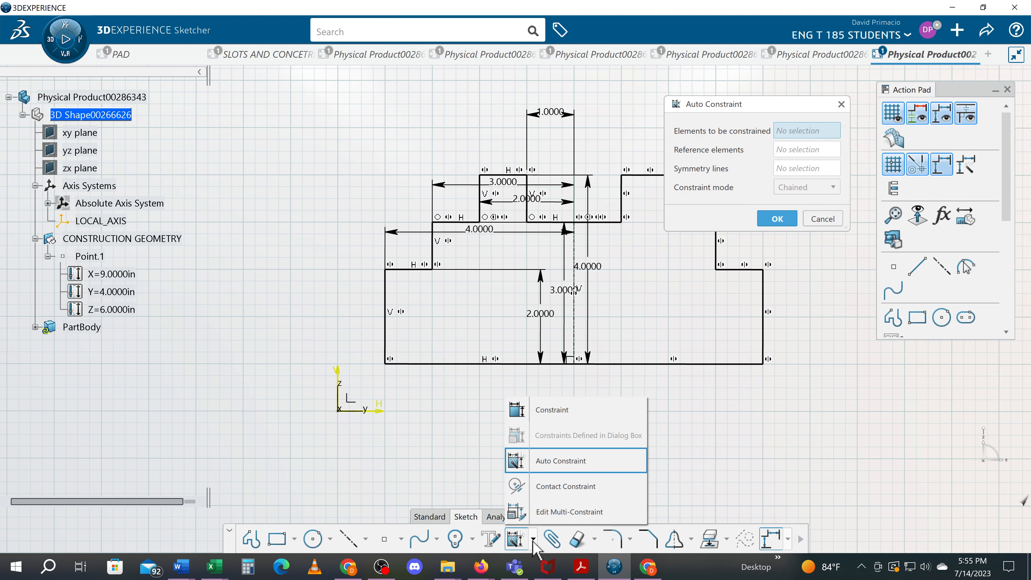
pyautogui.click(560, 486)
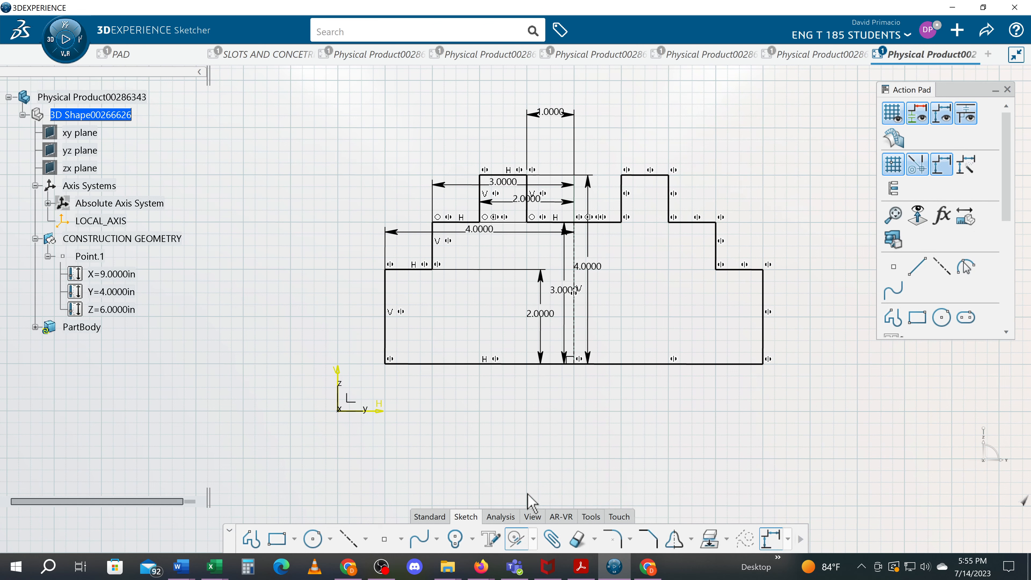
pyautogui.click(574, 339)
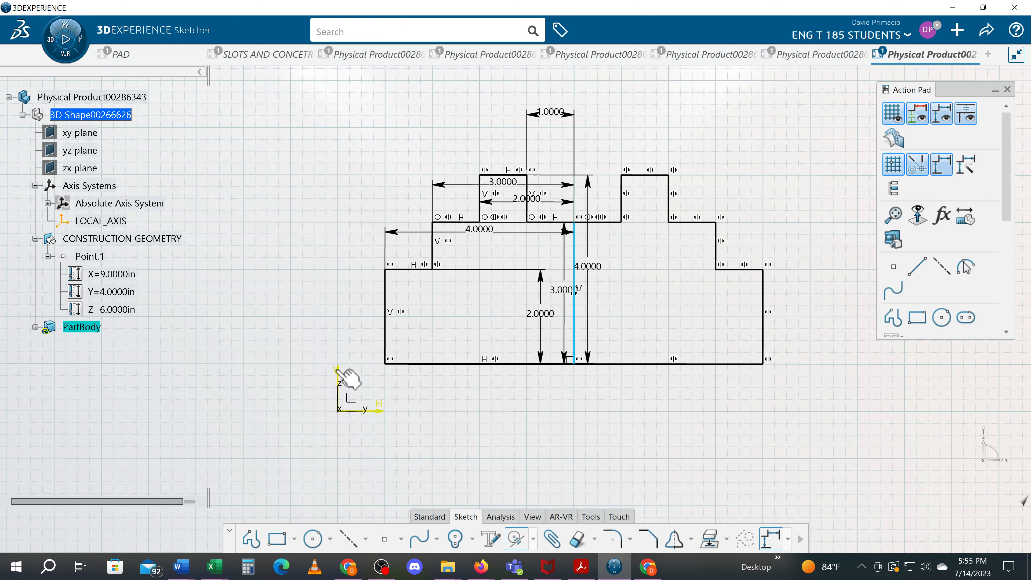
pyautogui.click(338, 371)
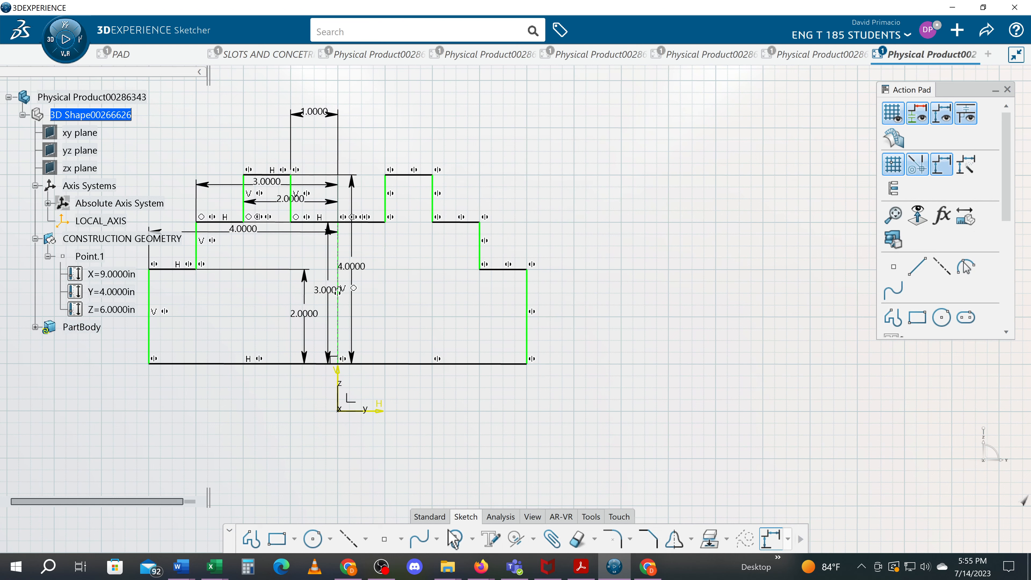
# Try a contact constraint between the mirrored half's bottom line and the H axis in both selection orders, undoing each attempt.
pyautogui.click(515, 542)
pyautogui.click(393, 363)
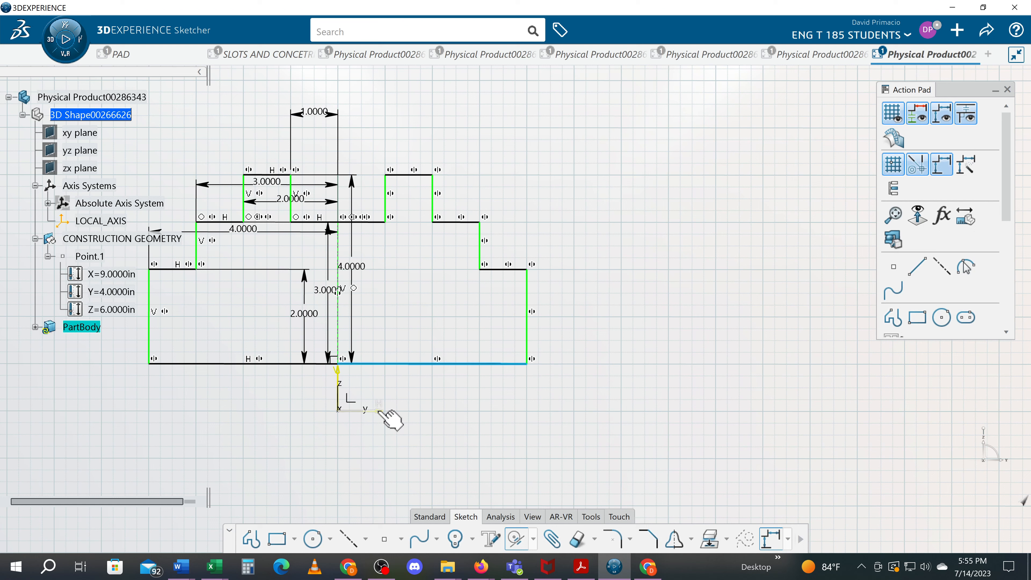
pyautogui.click(380, 411)
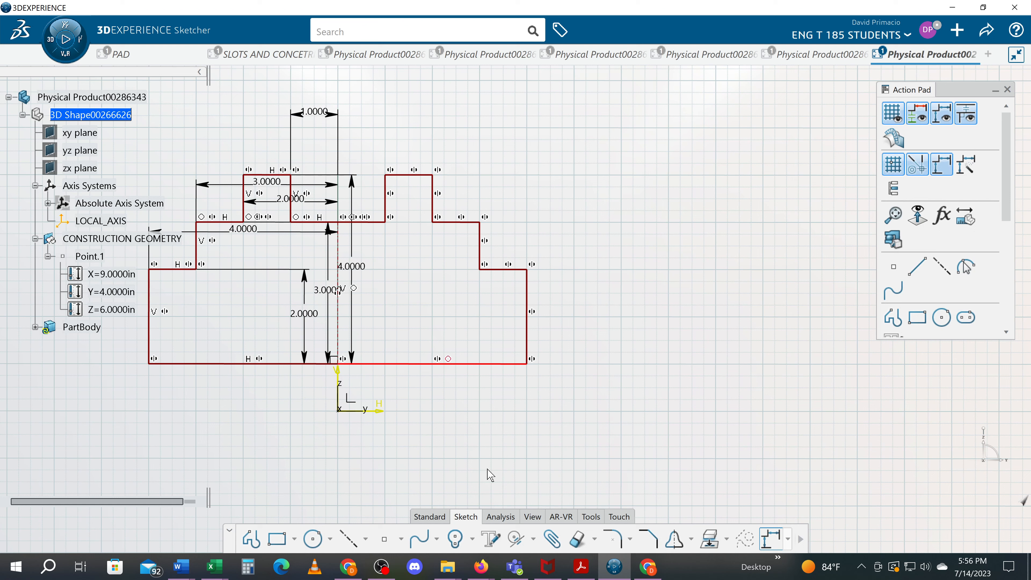
pyautogui.hotkey('ctrl', 'z')
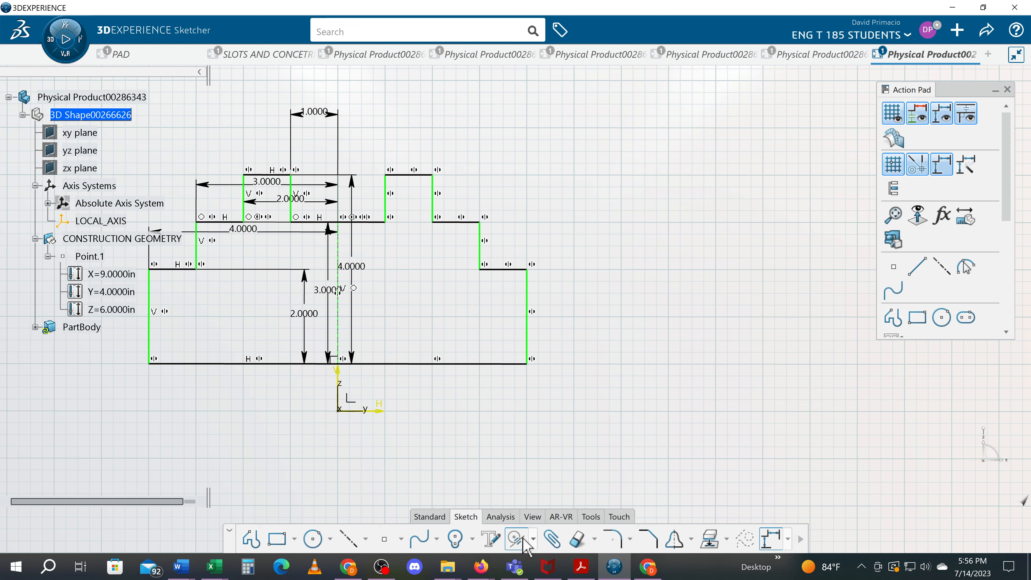
pyautogui.click(381, 412)
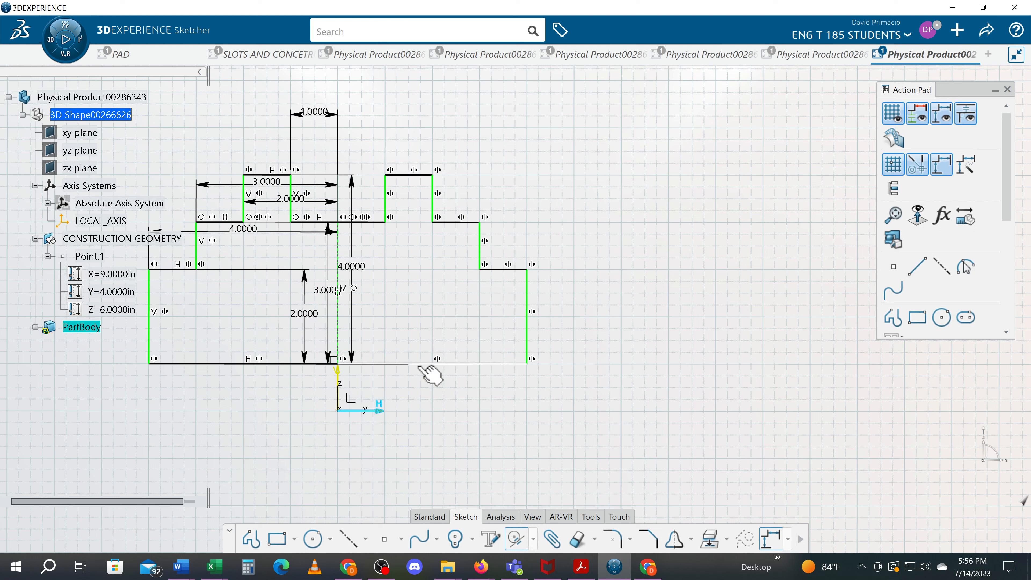
pyautogui.click(422, 366)
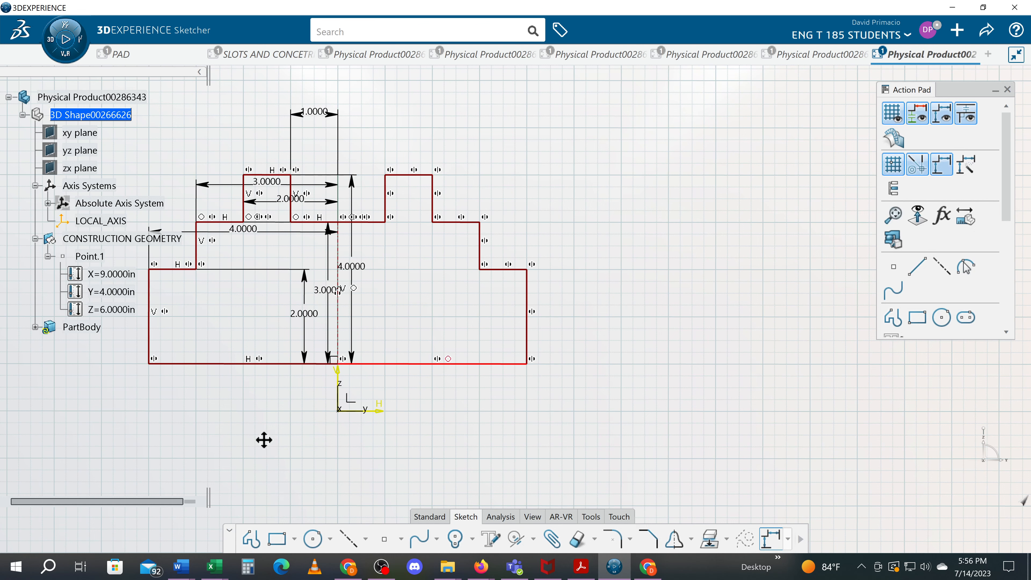
pyautogui.moveTo(264, 440); pyautogui.dragTo(480, 451, button='middle')
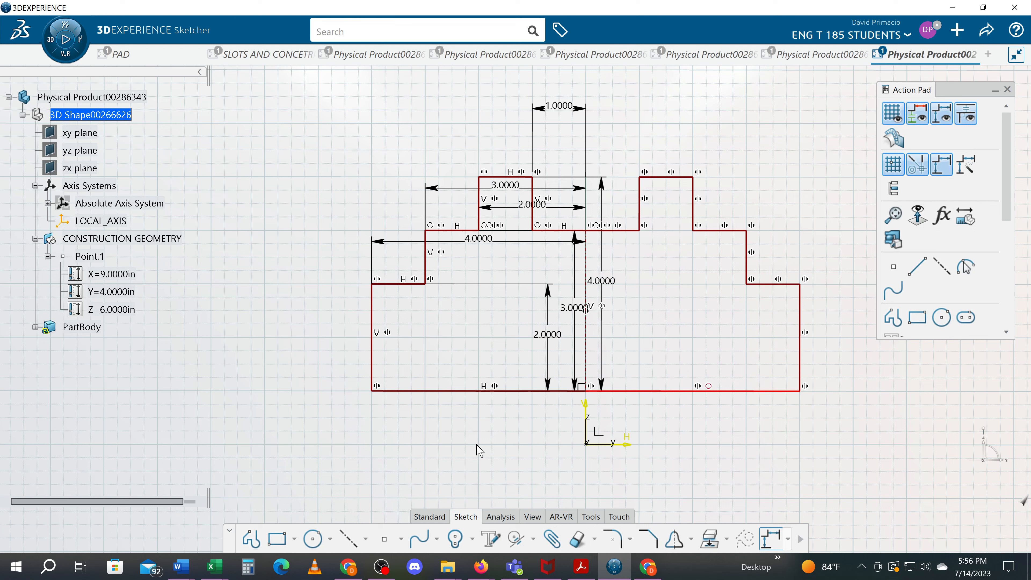
pyautogui.hotkey('ctrl', 'z')
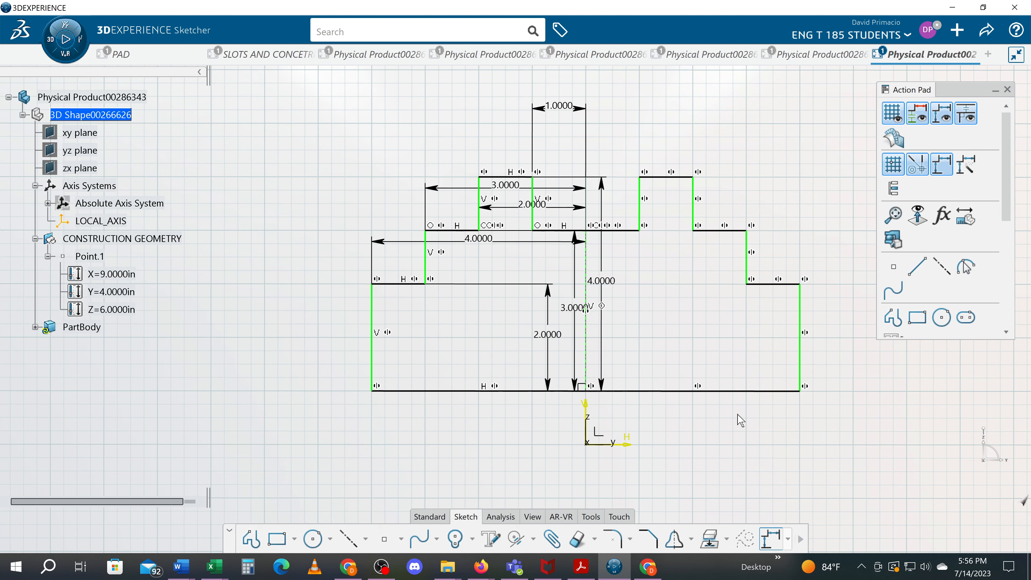
# Apply a contact constraint between the original, unmirrored half's bottom line and the sketch's H axis.
pyautogui.click(516, 539)
pyautogui.click(525, 392)
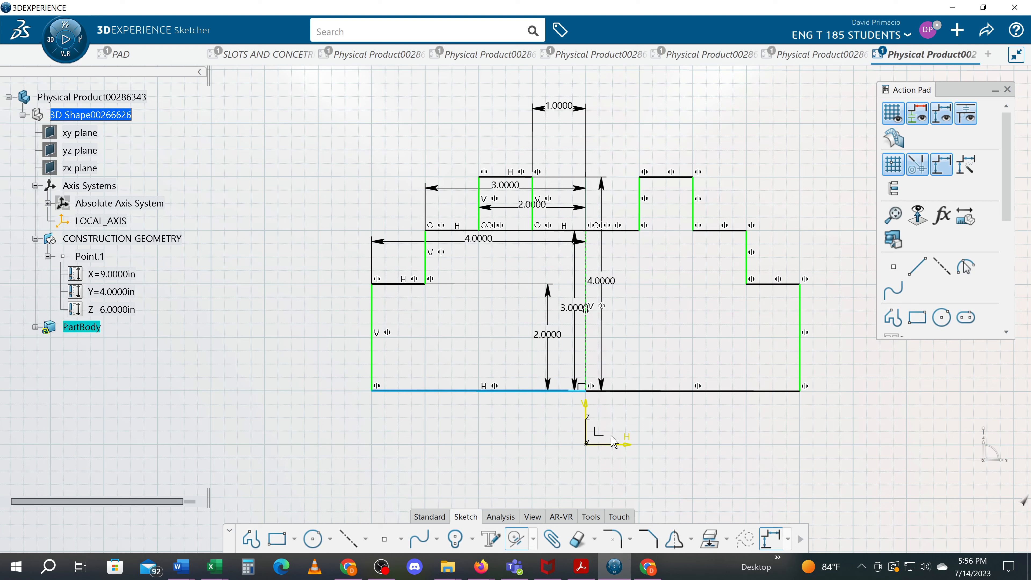
pyautogui.click(632, 445)
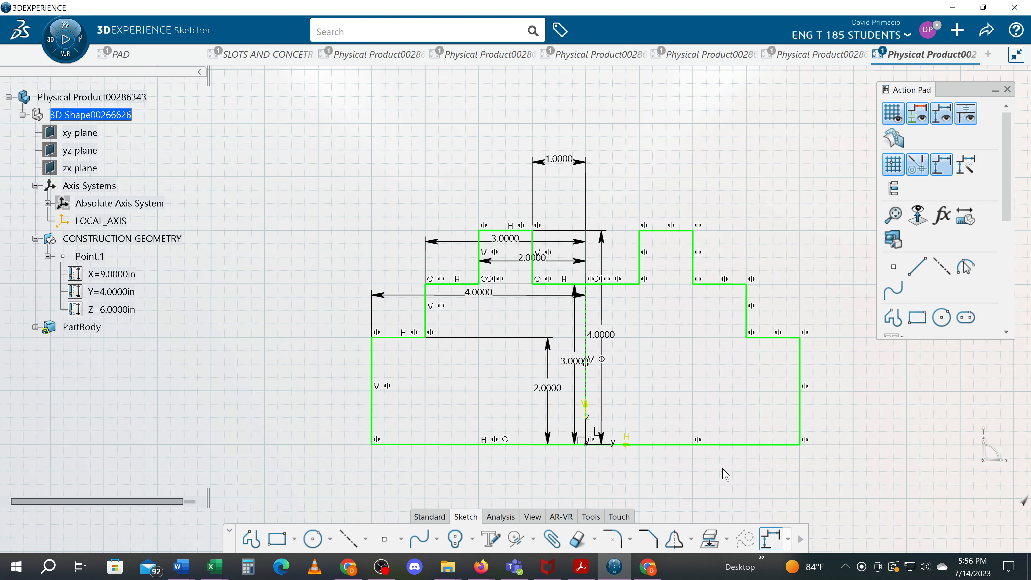
# Check the implicit profile's closure with Sketch Analysis and the sketch's constraint state with Sketch Solving Status.
pyautogui.click(492, 517)
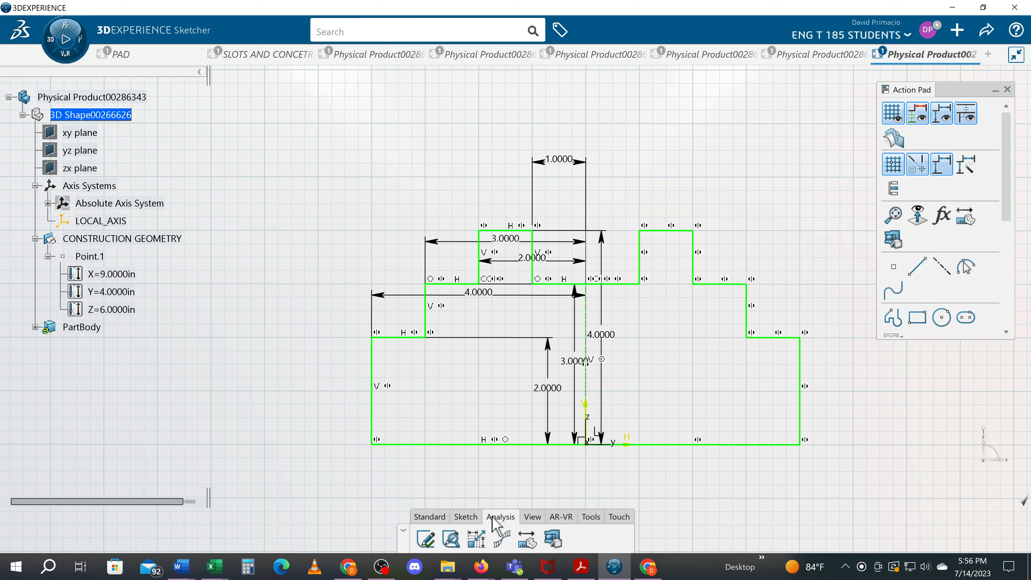
pyautogui.click(452, 539)
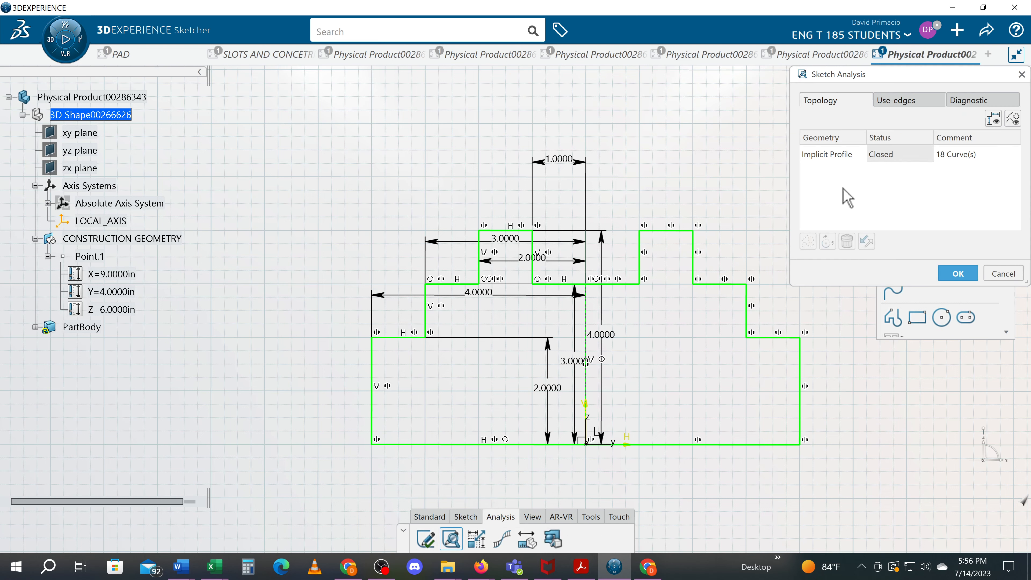
pyautogui.click(854, 158)
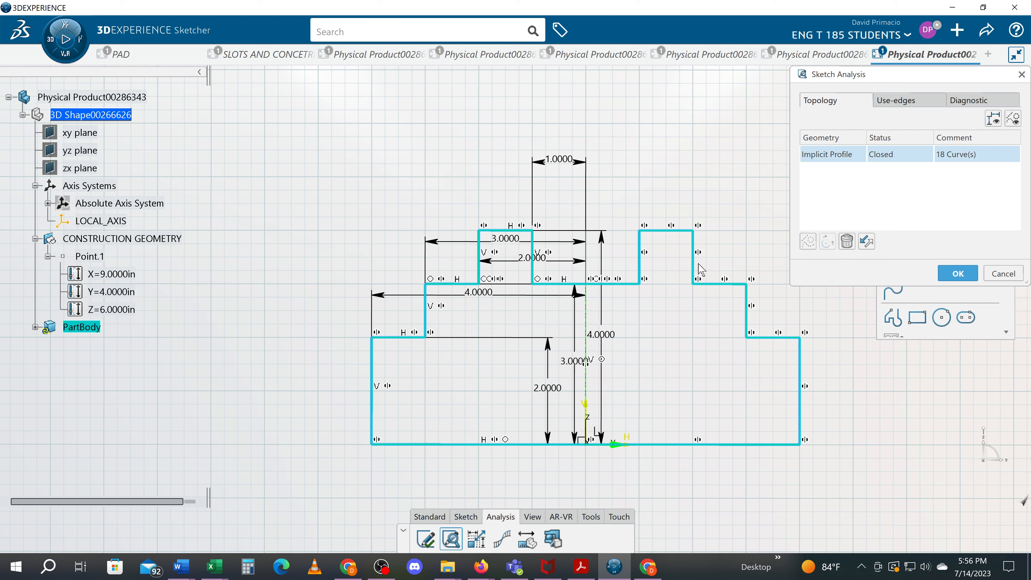
pyautogui.click(424, 540)
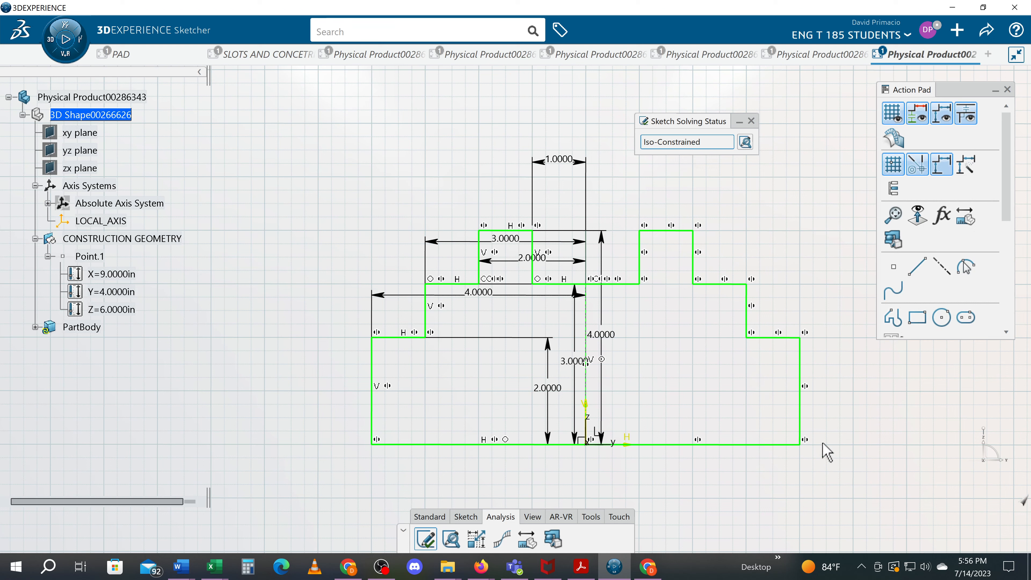
pyautogui.click(858, 458)
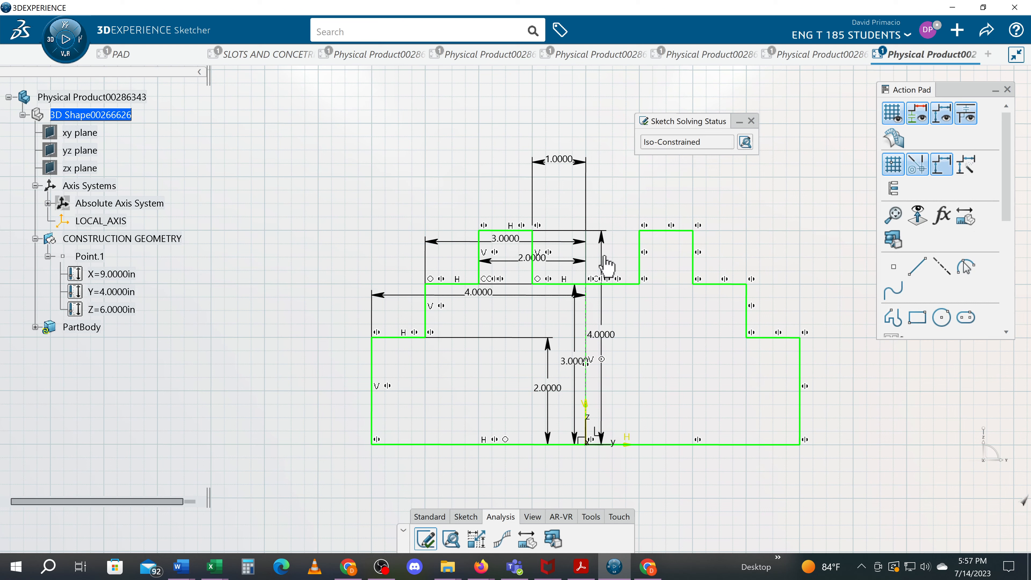
# Reposition the 4, 3 and 2 in vertical dimensions outside the profile, staggered beside its original half.
pyautogui.moveTo(571, 263); pyautogui.dragTo(248, 292)
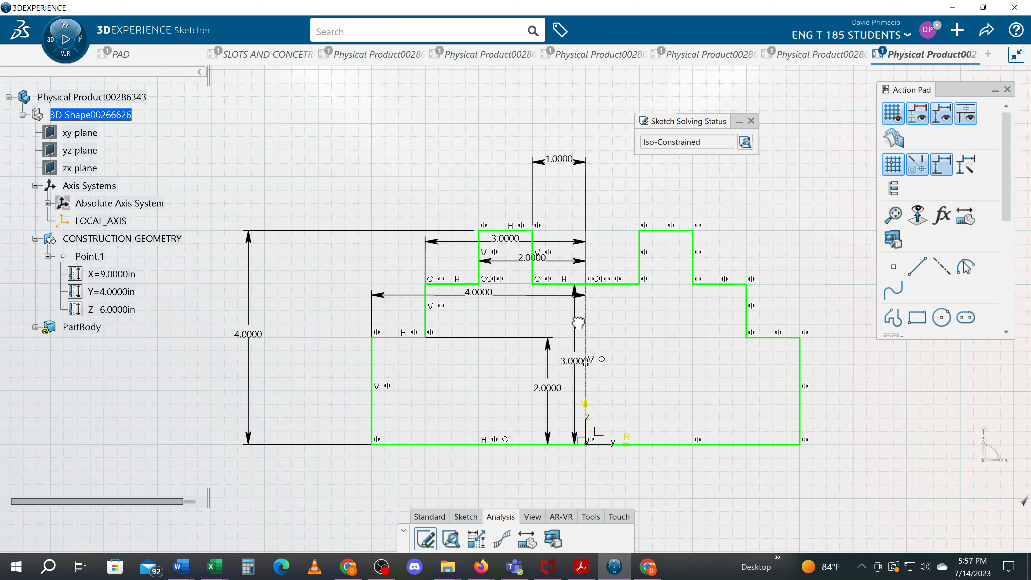
pyautogui.moveTo(567, 327); pyautogui.dragTo(278, 340)
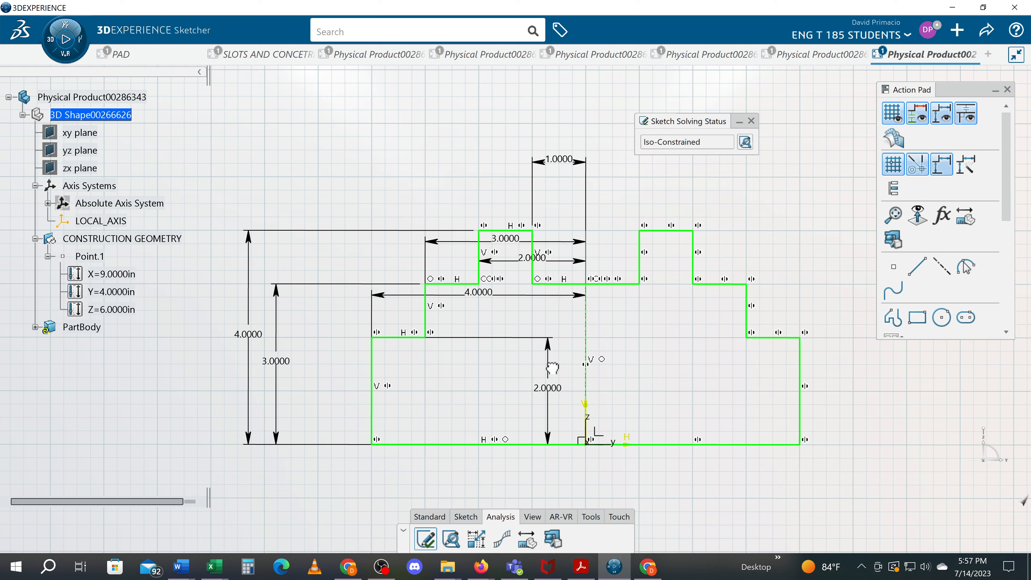
pyautogui.moveTo(552, 368); pyautogui.dragTo(304, 379)
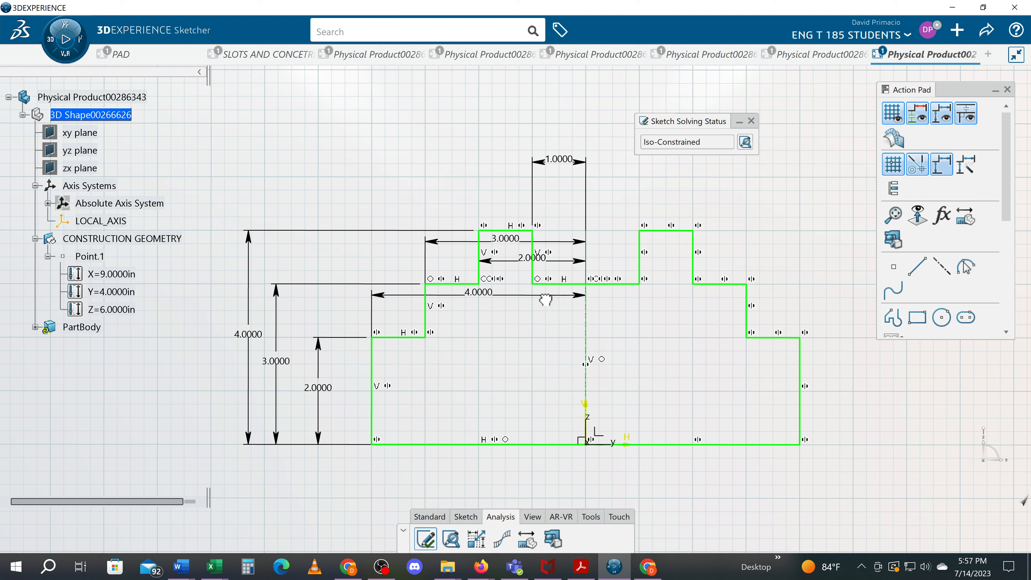
# Reposition the 4, 3 and 2 in horizontal dimensions above the profile, stacked in order over the 1 in dimension.
pyautogui.moveTo(545, 300); pyautogui.dragTo(556, 100)
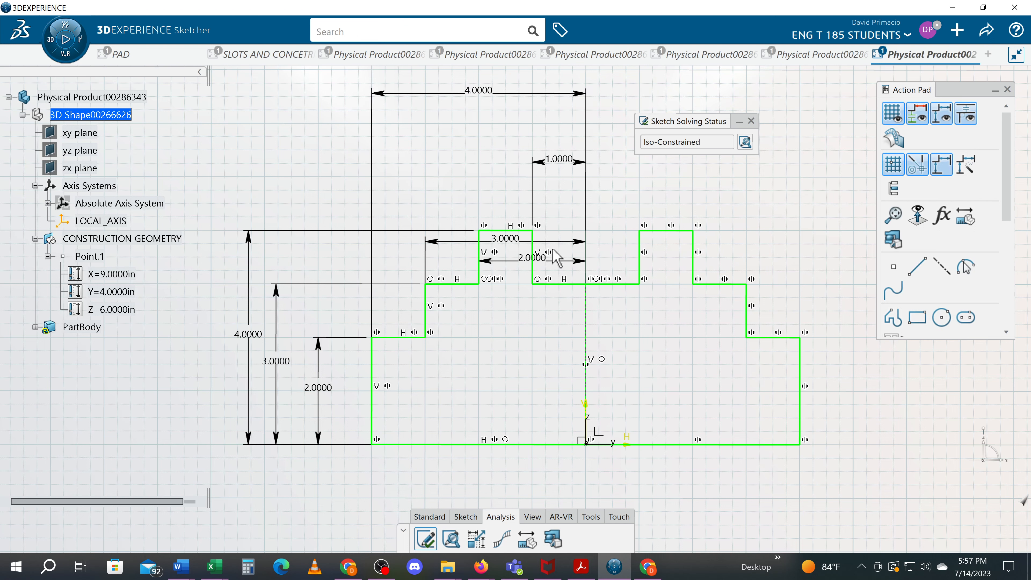
pyautogui.moveTo(558, 252); pyautogui.dragTo(546, 150)
pyautogui.moveTo(566, 251)
pyautogui.mouseDown()
pyautogui.moveTo(559, 129)
pyautogui.moveTo(549, 120)
pyautogui.moveTo(552, 140)
pyautogui.mouseUp()
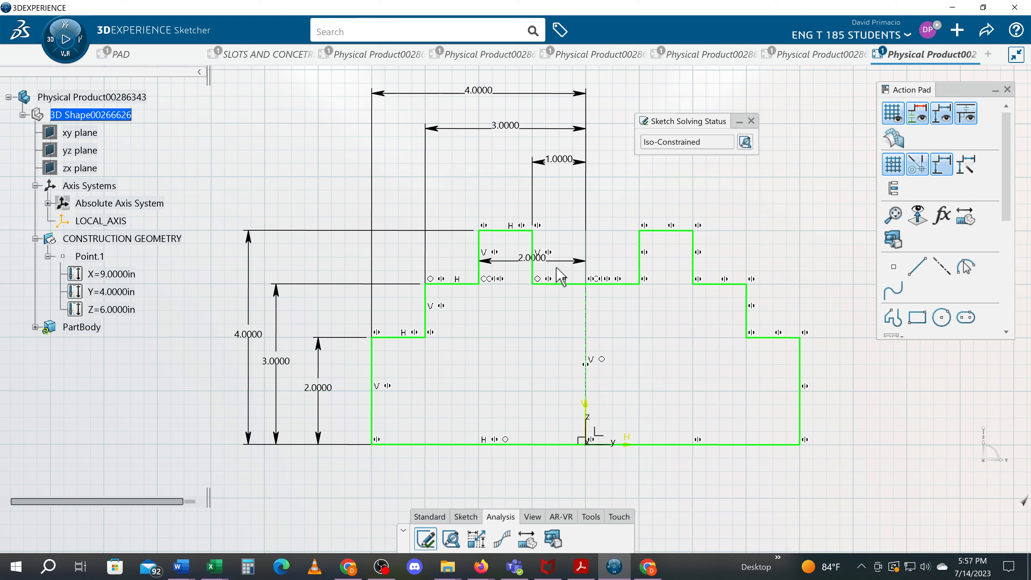
pyautogui.moveTo(563, 264); pyautogui.dragTo(565, 150)
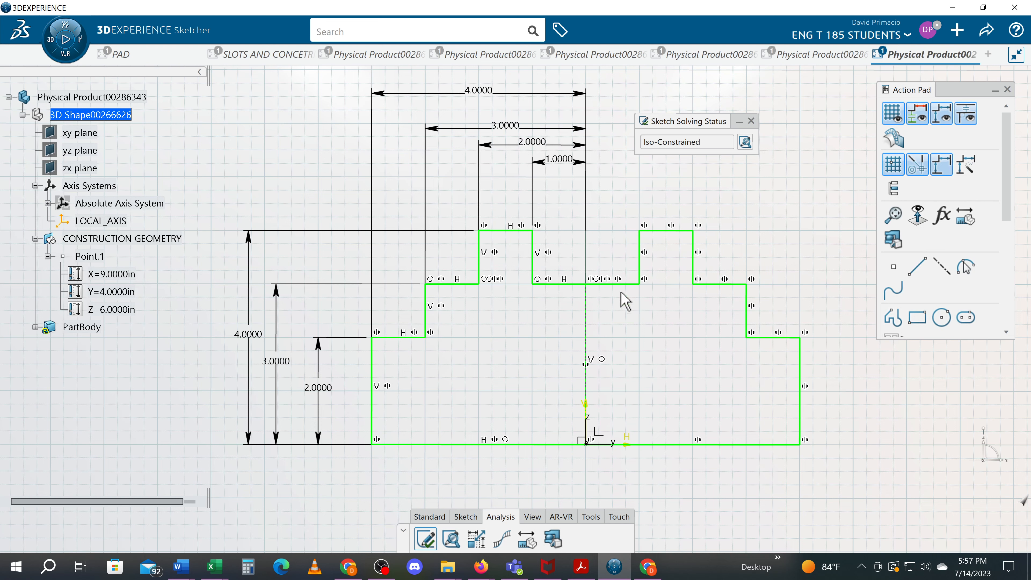